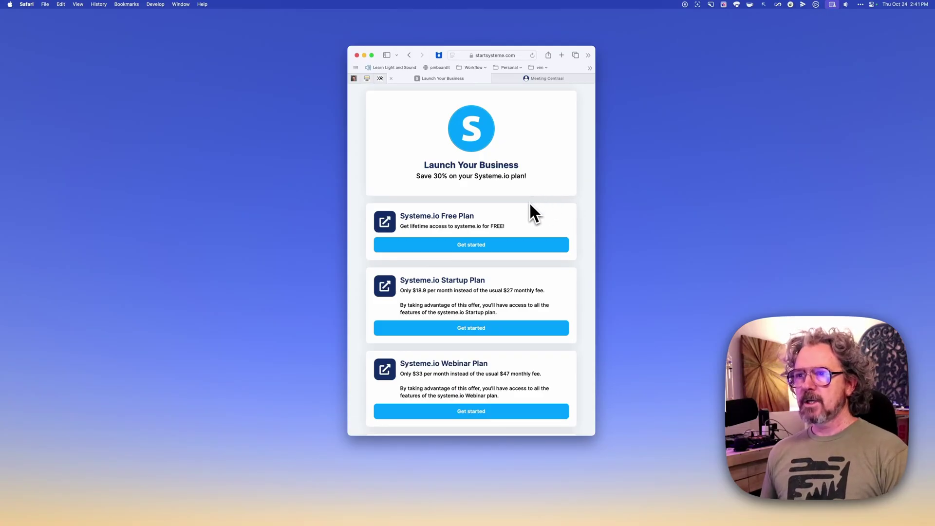
Switch to the Meeting Centraal tab showing the Zoom Dashboard toolkit offer
scroll(530, 204, "down", 4)
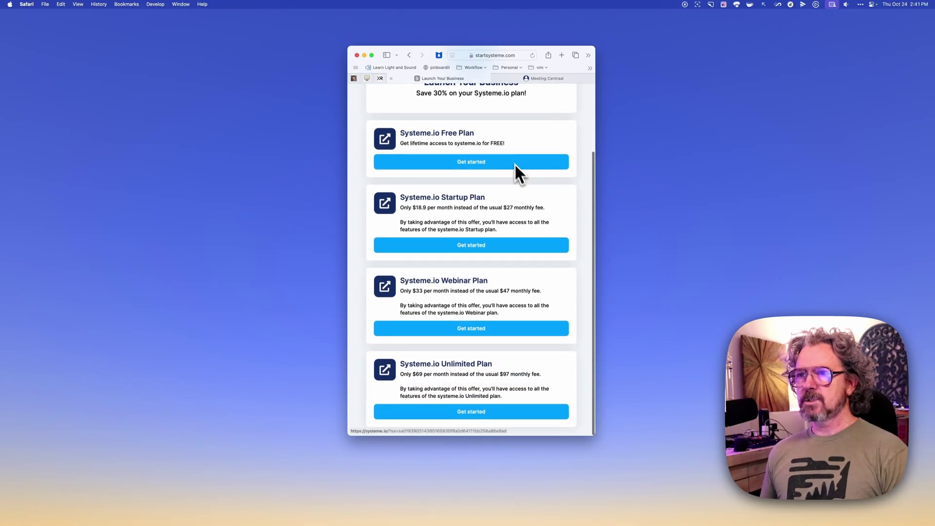
scroll(455, 139, "up", 4)
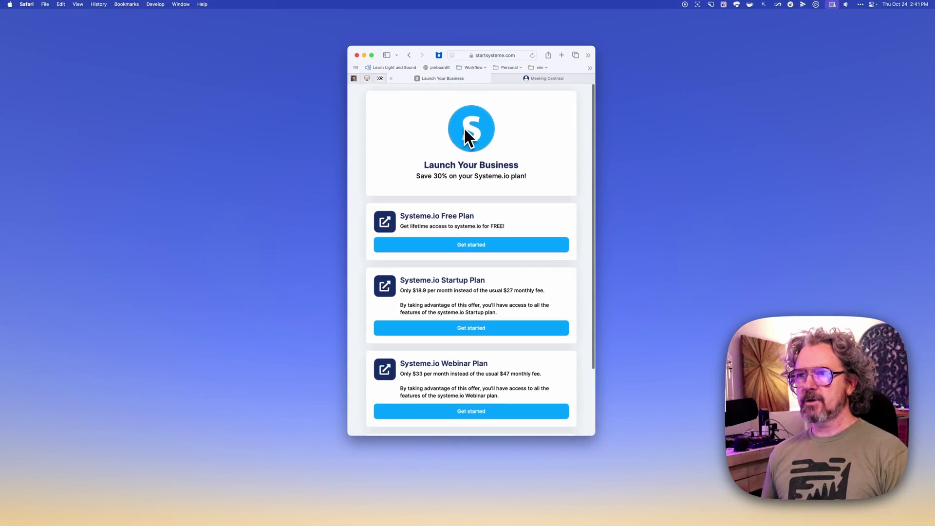
scroll(451, 175, "down", 4)
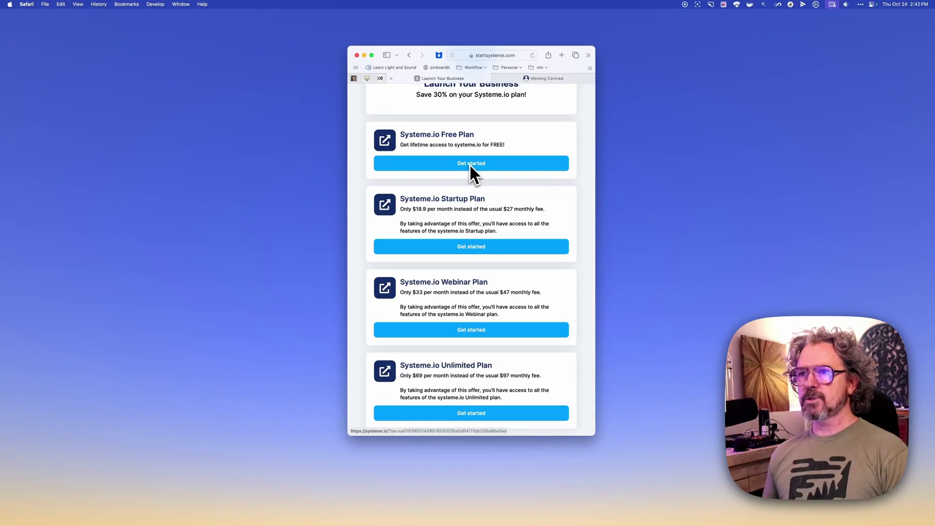
scroll(479, 168, "up", 4)
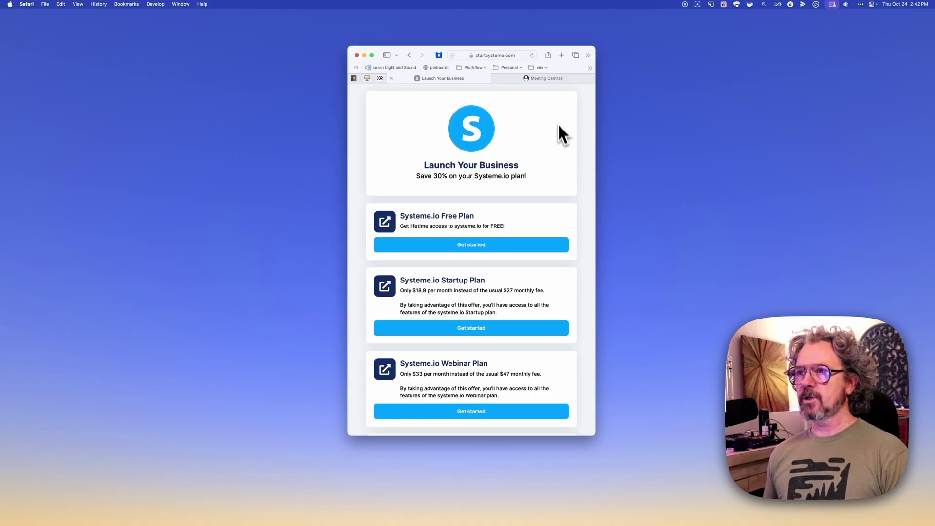
left_click(573, 83)
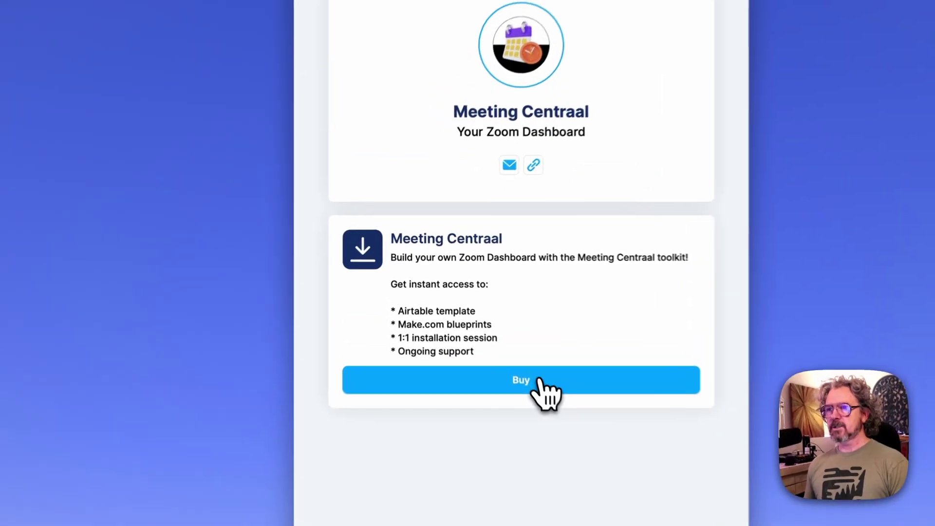
Open the Meeting Centraal checkout and review its description, Email and First name fields
left_click(483, 314)
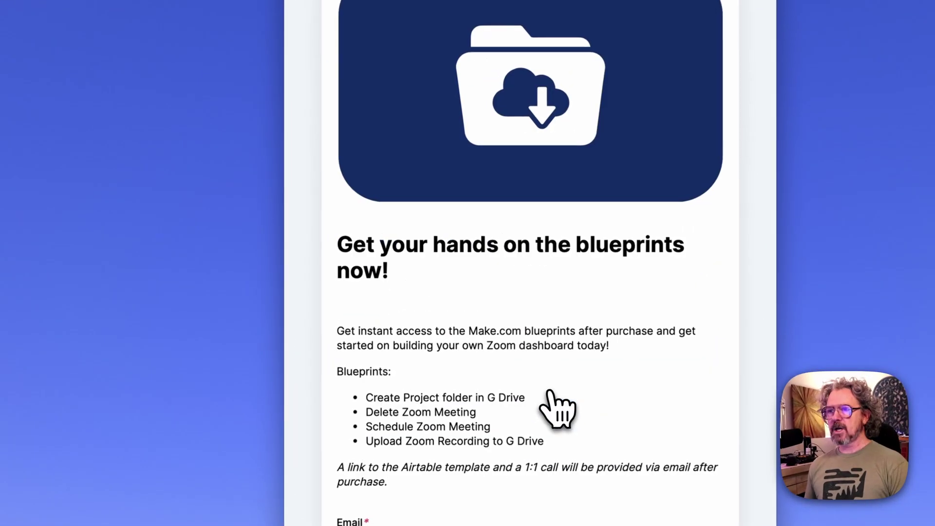
scroll(560, 267, "down", 10)
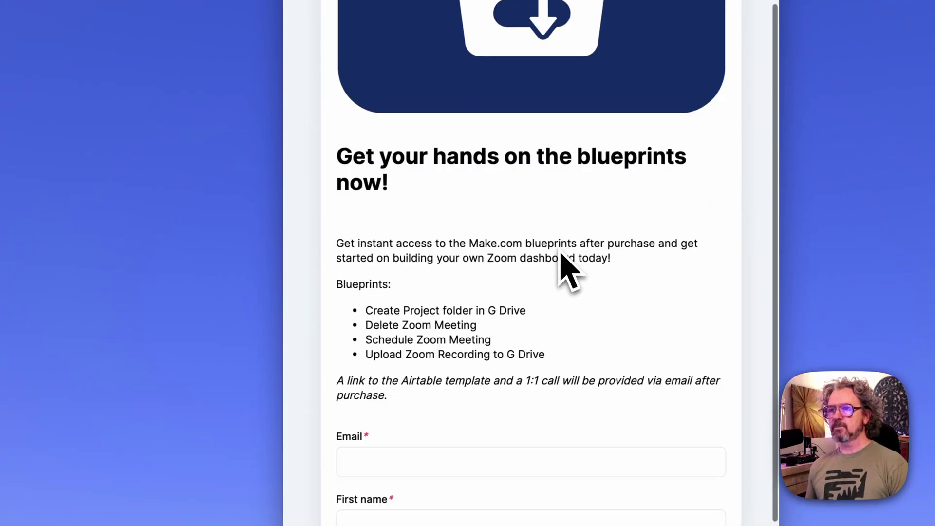
left_click_drag(411, 86, 507, 183)
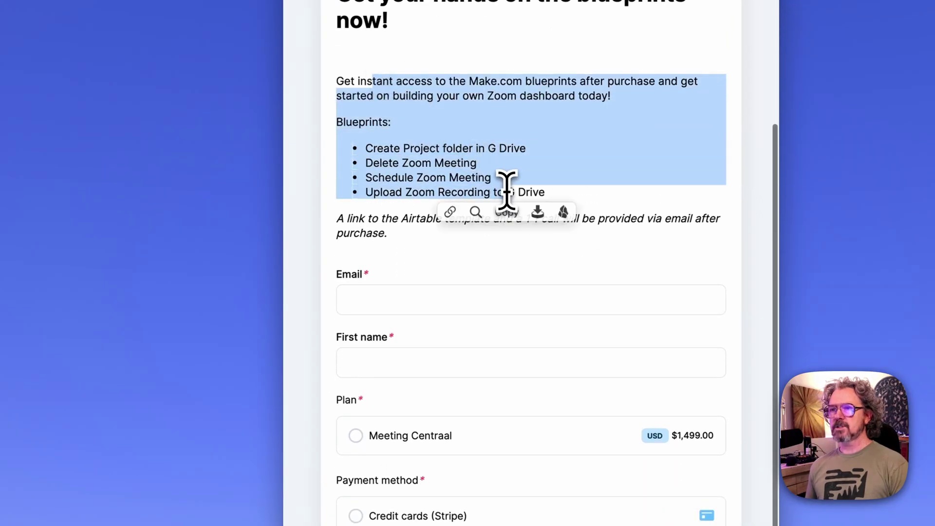
left_click(573, 207)
left_click(461, 299)
left_click(449, 369)
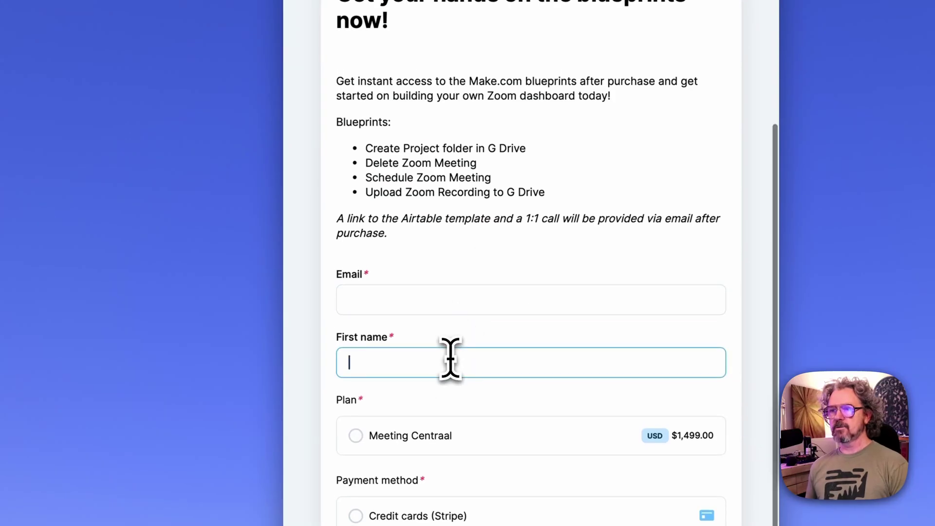
Select the Meeting Centraal plan and Credit cards (Stripe) payment, then go back
left_click(356, 436)
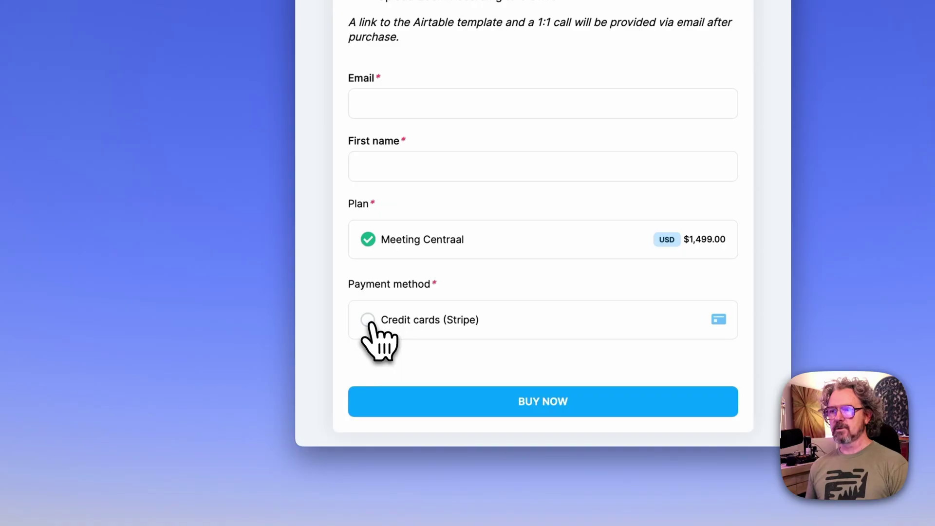
left_click(368, 320)
scroll(568, 263, "down", 3)
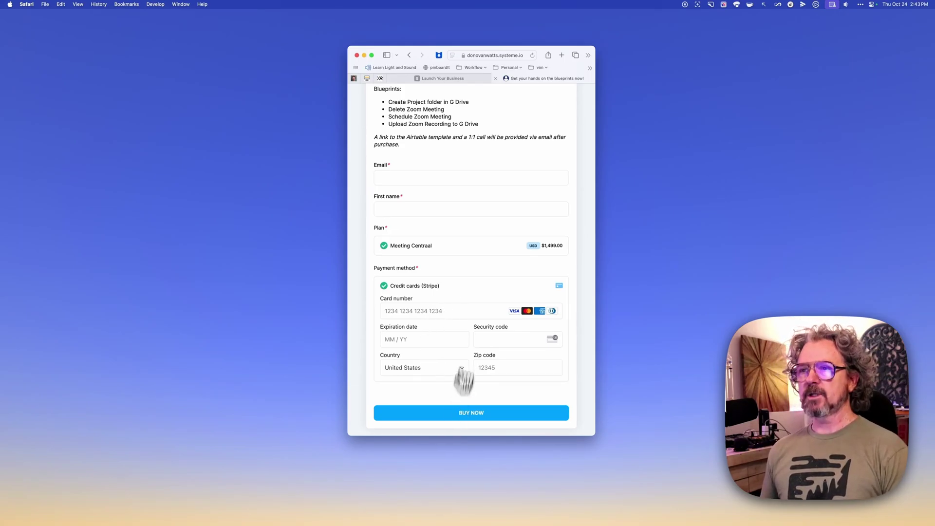
scroll(482, 267, "up", 5)
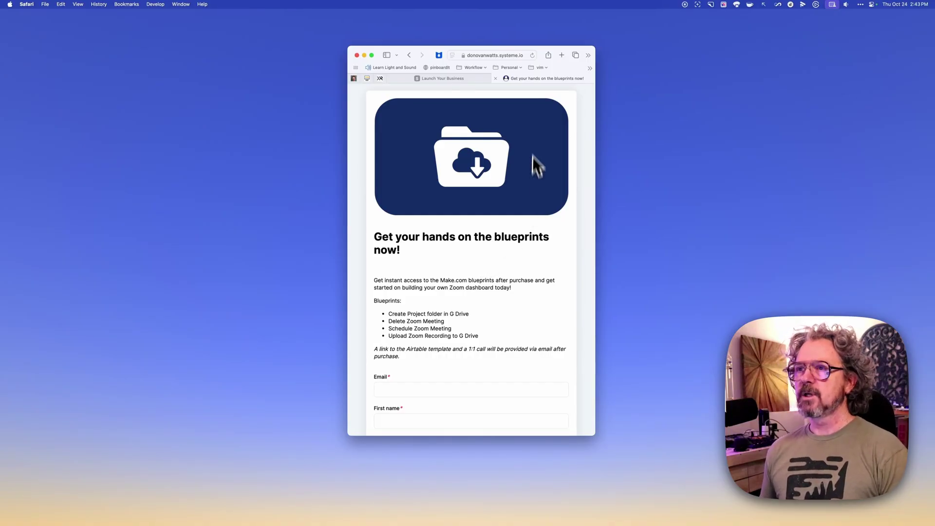
left_click(410, 57)
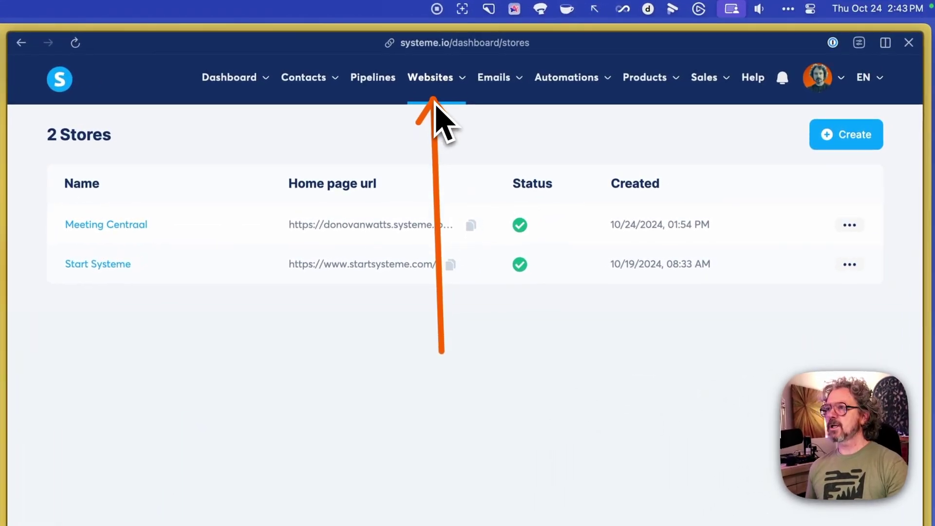
Show the Digital stores list with Meeting Centraal and Start Systeme
mouse_move(443, 95)
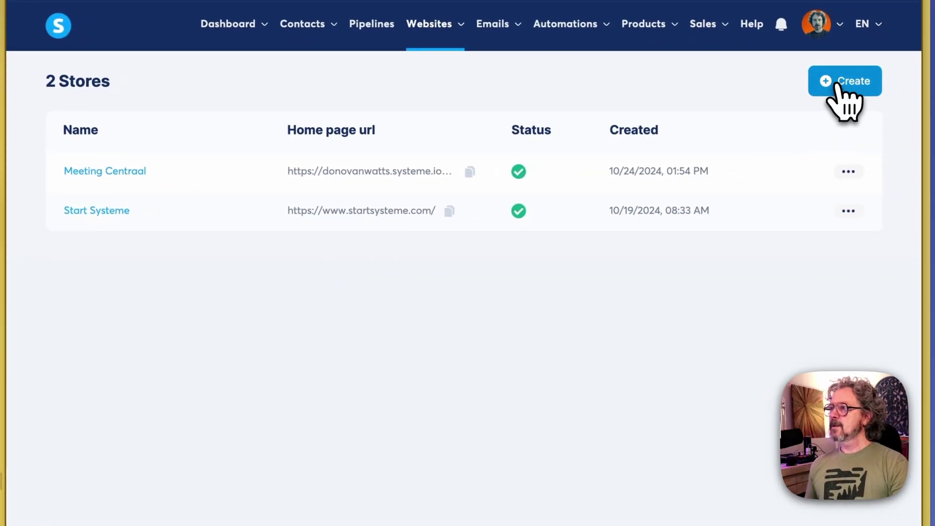
Create a new store named Meeting Centraal
left_click(837, 86)
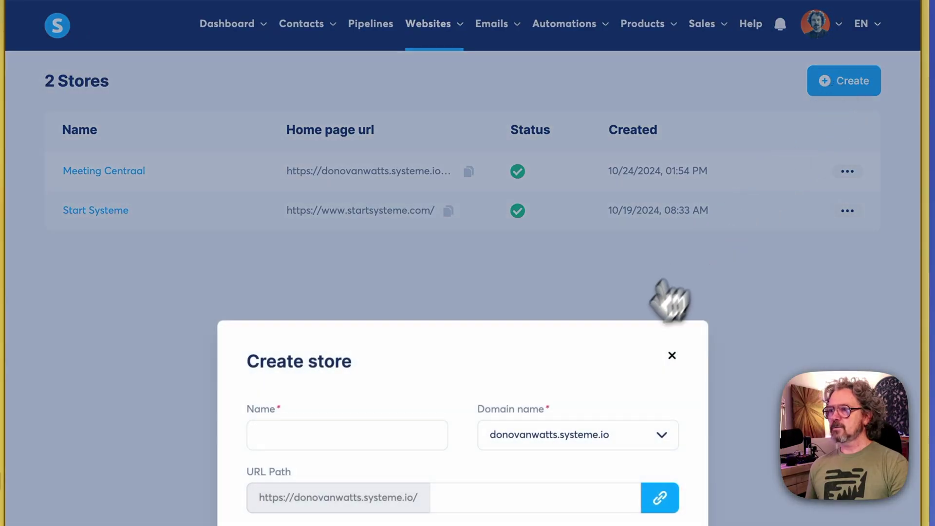
left_click(419, 435)
type("<")
key("BackSpace")
type("Meeting Centraal")
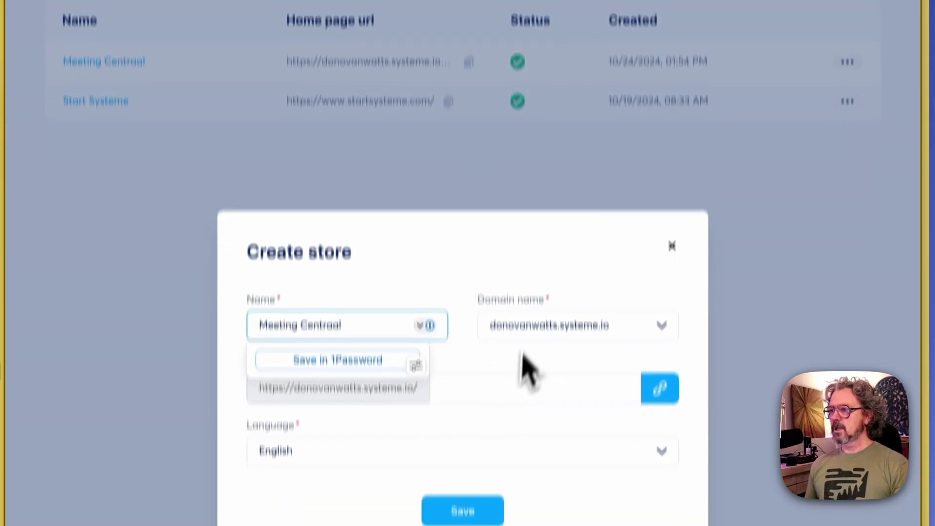
left_click(528, 461)
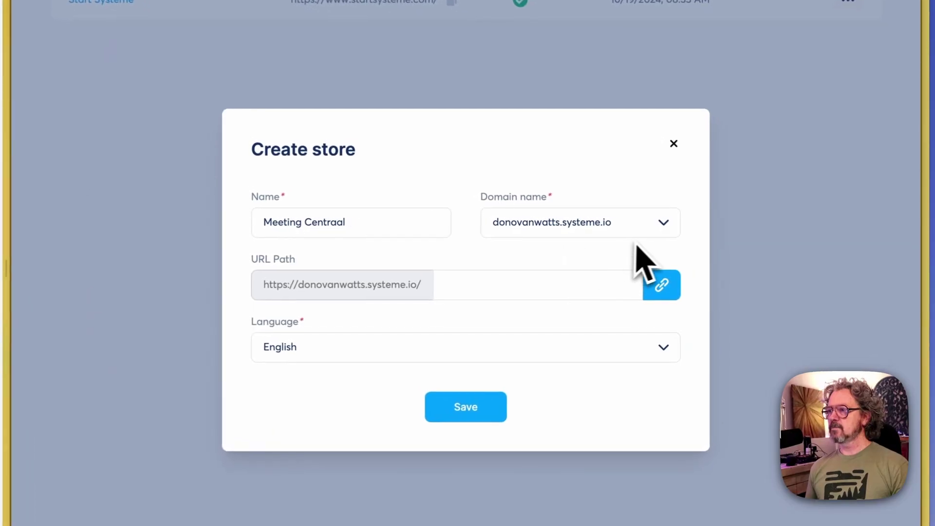
left_click(658, 231)
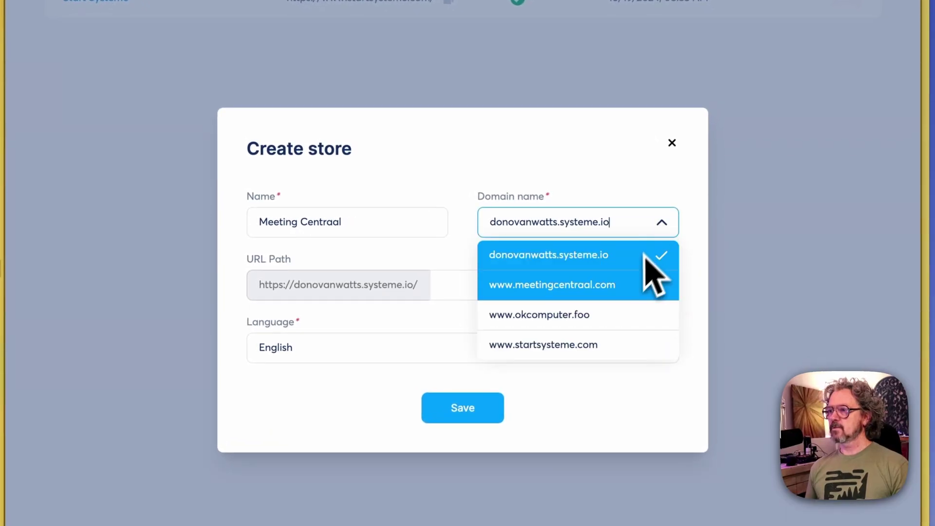
left_click(619, 298)
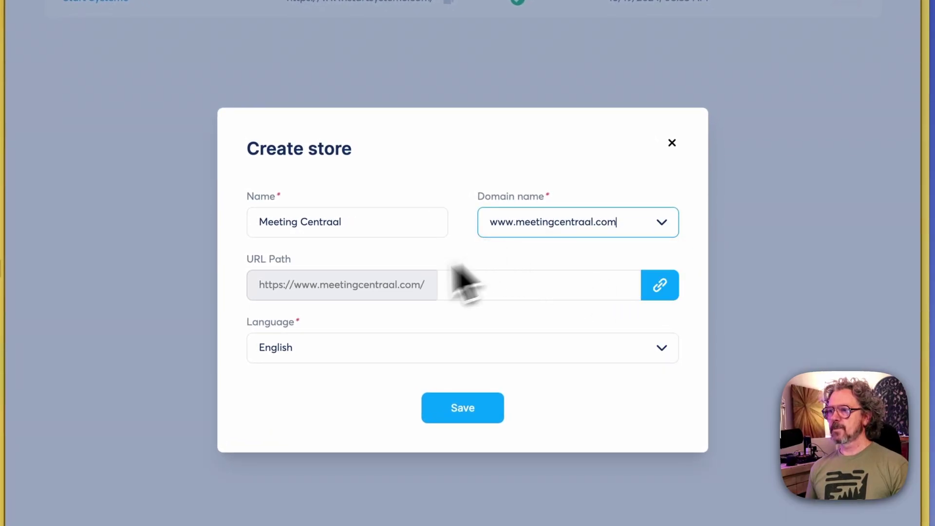
left_click(475, 289)
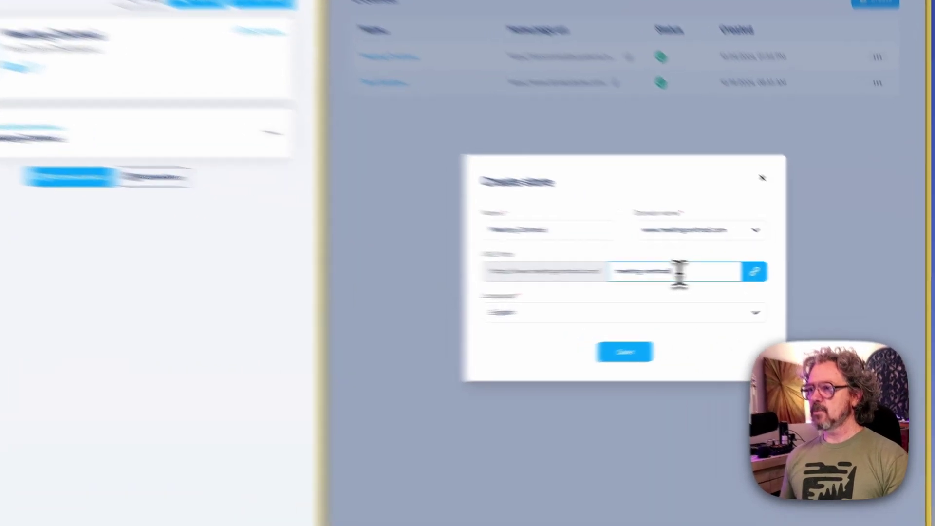
double_click(741, 276)
key("super+a")
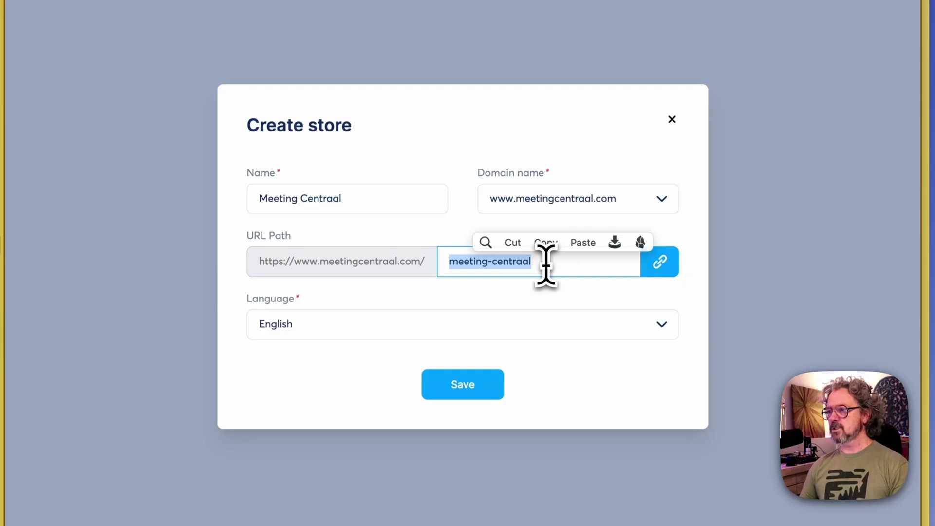
type("store")
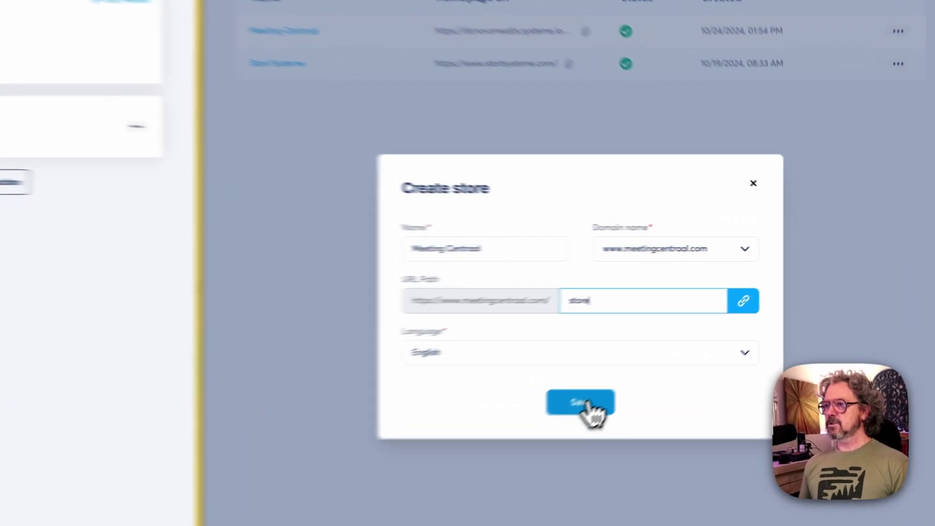
left_click(704, 343)
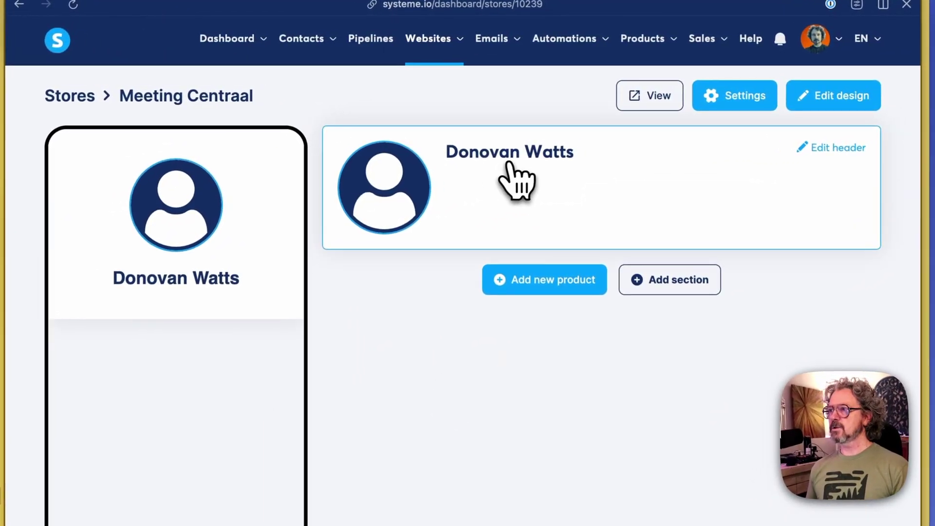
Upload Meeting Logo.png as the store header's avatar image
left_click(830, 148)
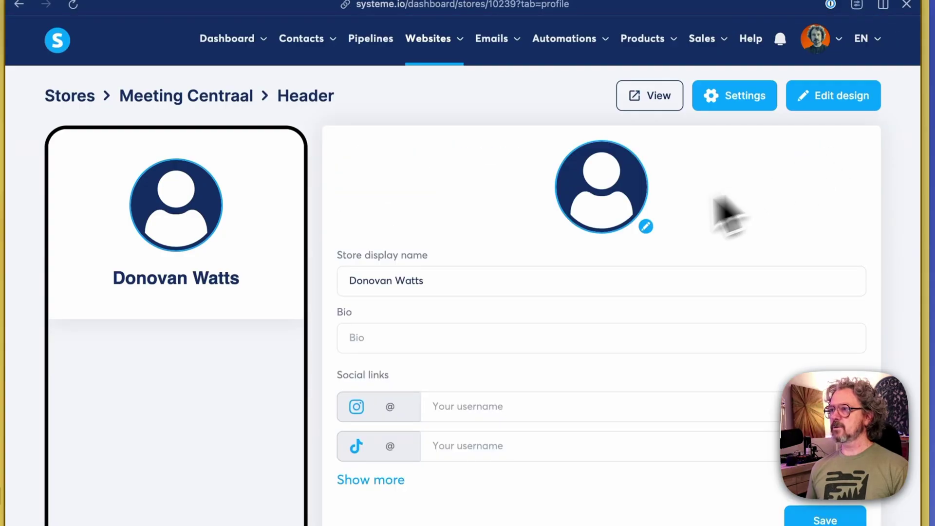
left_click(647, 226)
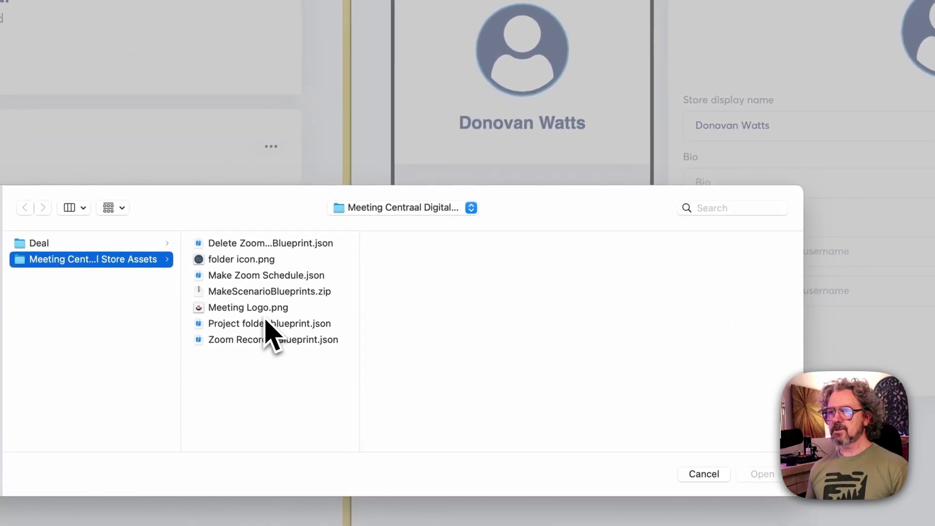
left_click(265, 311)
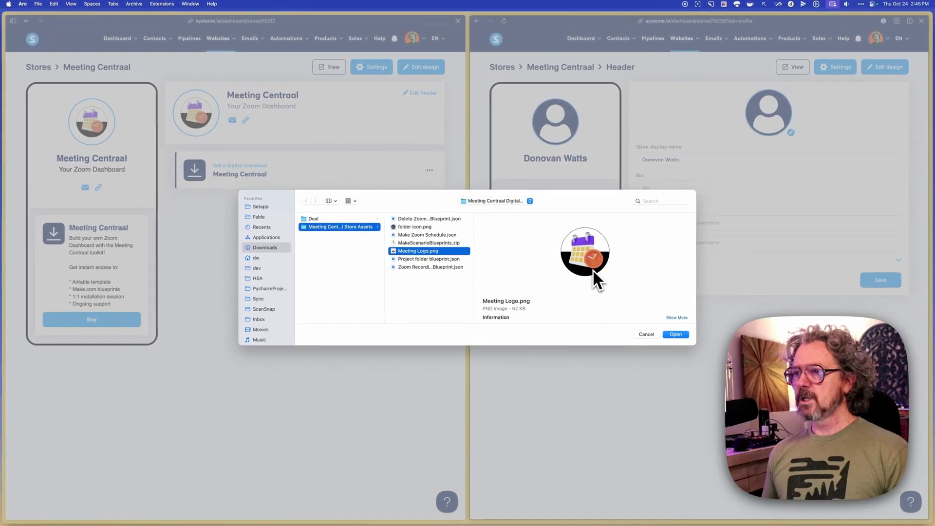
left_click(676, 334)
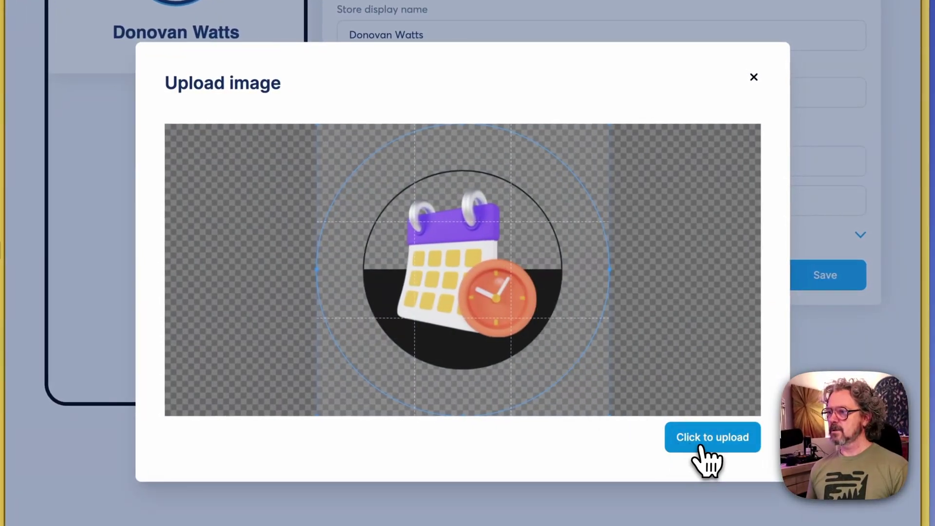
left_click(701, 445)
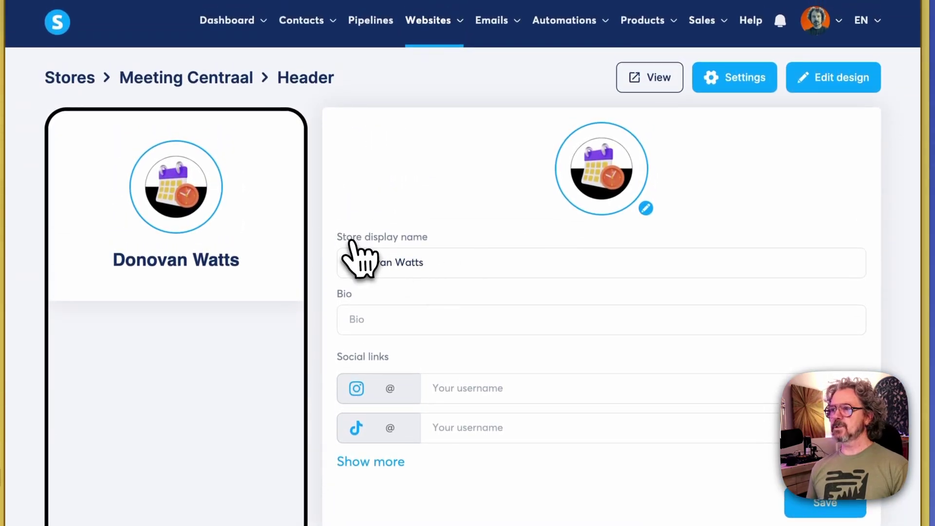
Set the header display name to 'Meeting Centraal' and the bio to 'Your Zoom Dashboard'
triple_click(436, 263)
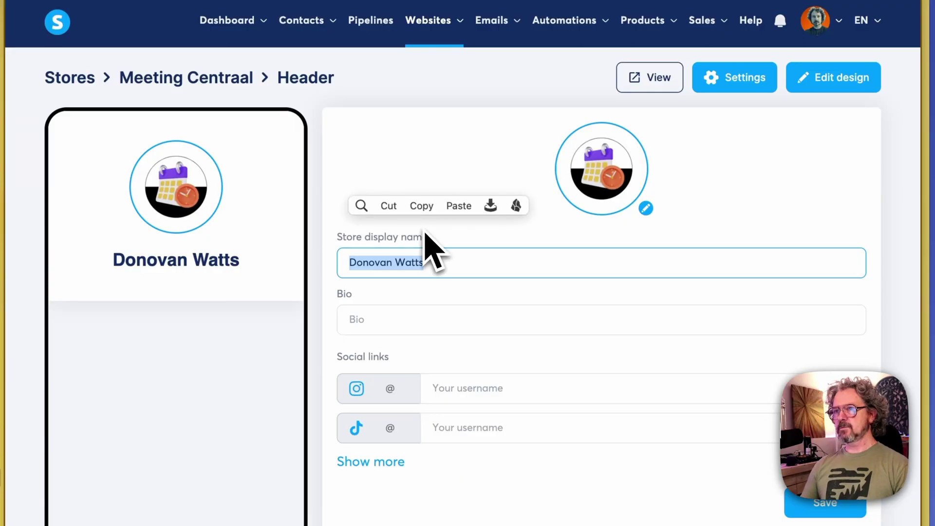
type("Meeting Cen")
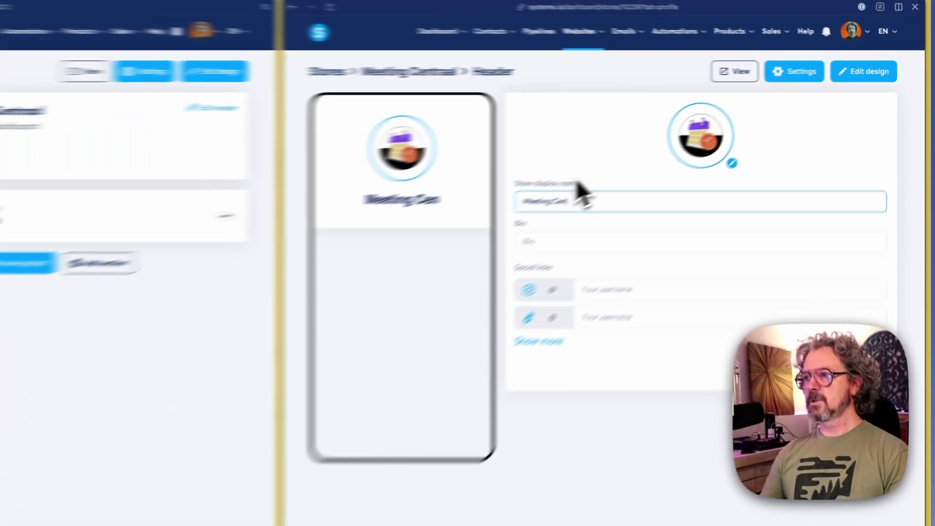
type("traal")
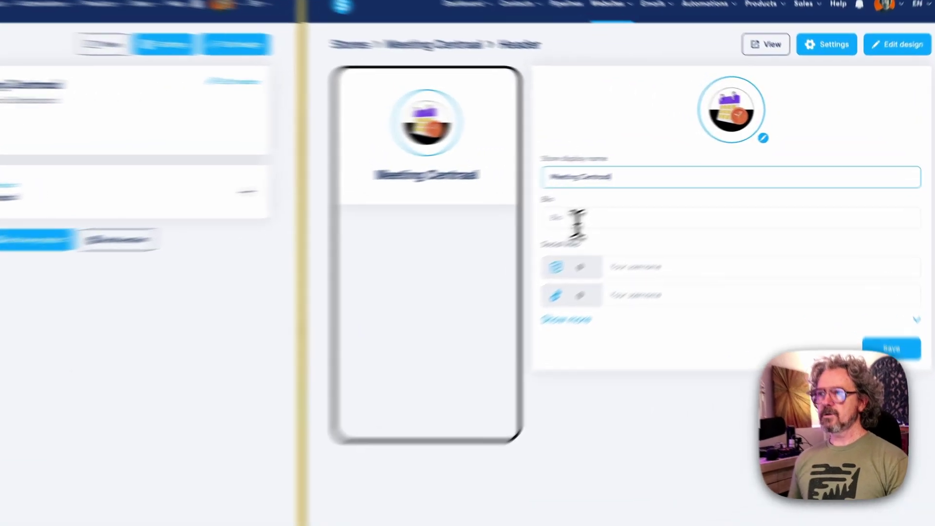
left_click(584, 217)
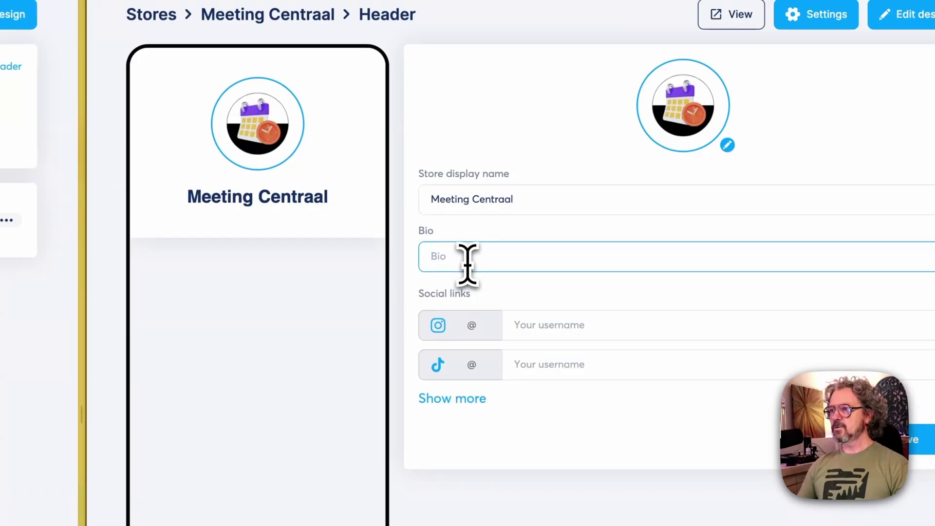
type("Your Zoom Dashboard")
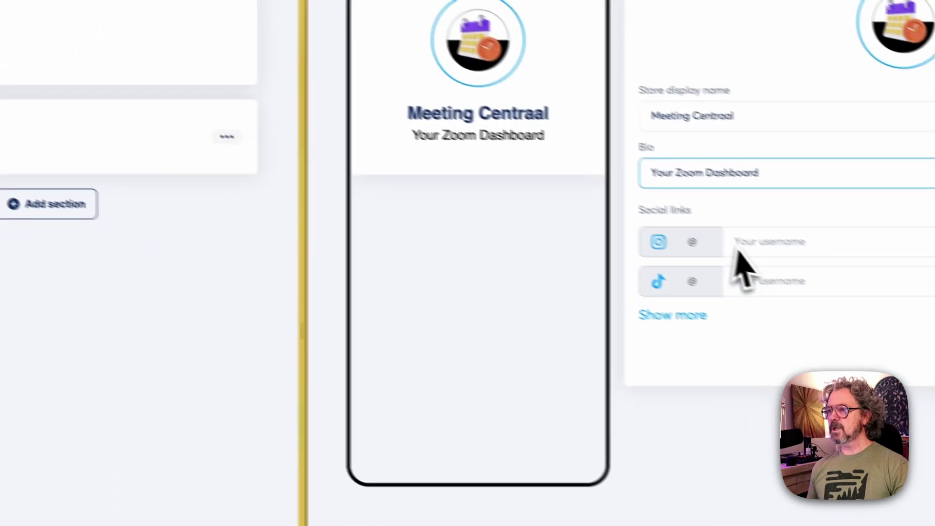
Add the contact e-mail and website link to the header, save, and open Add new product
left_click(699, 318)
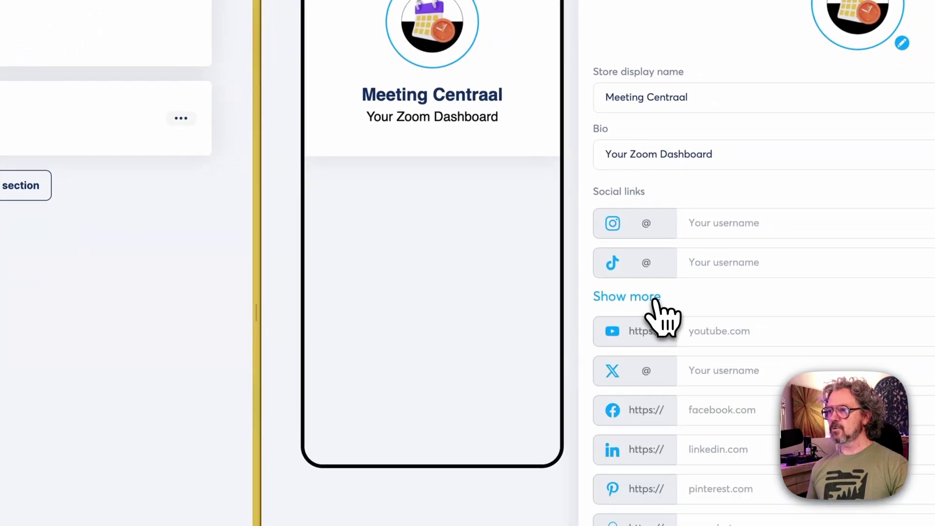
scroll(687, 389, "down", 2)
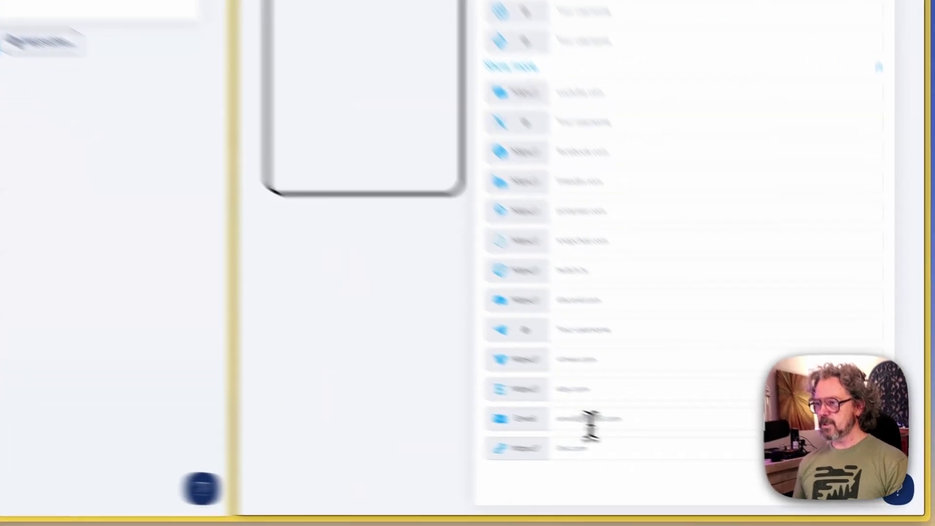
left_click(706, 455)
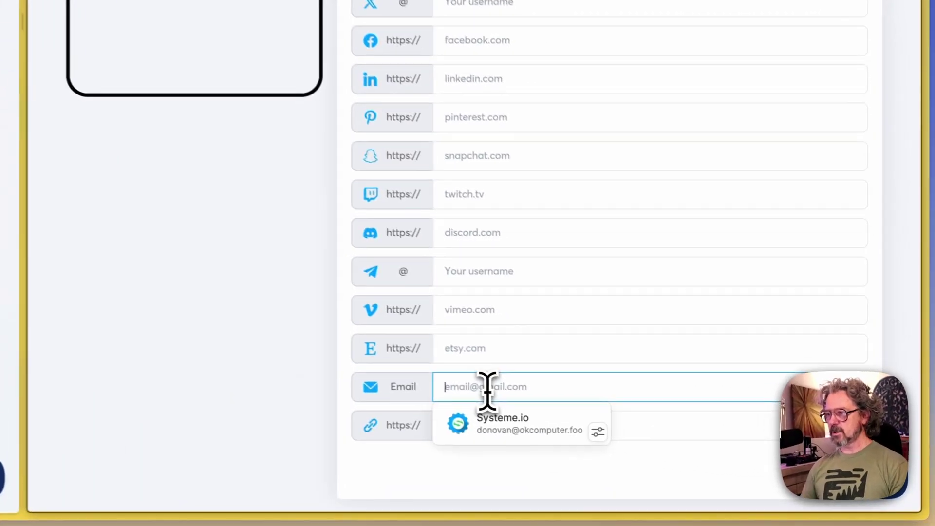
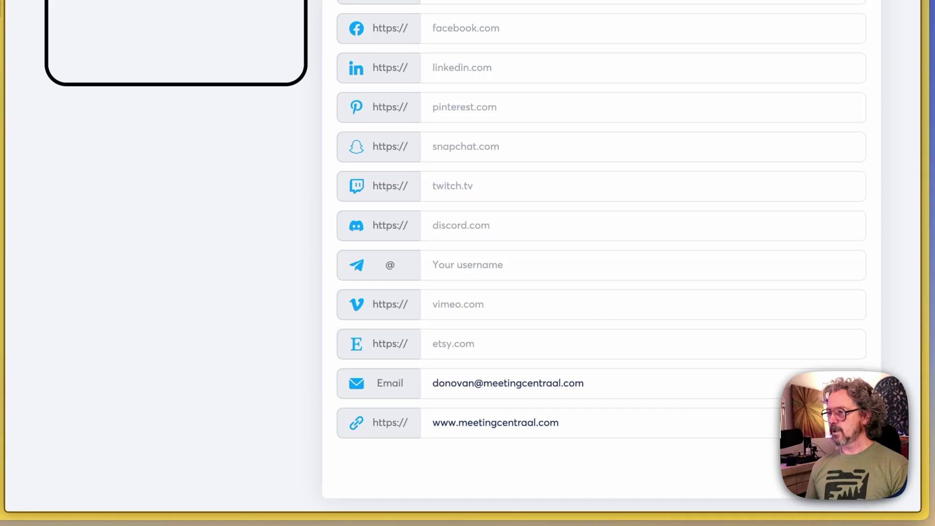
left_click(828, 468)
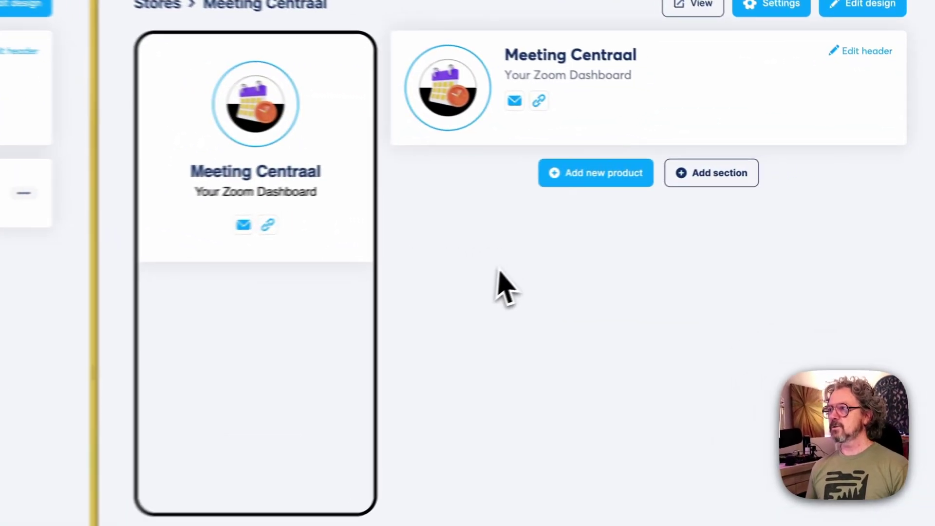
left_click(563, 177)
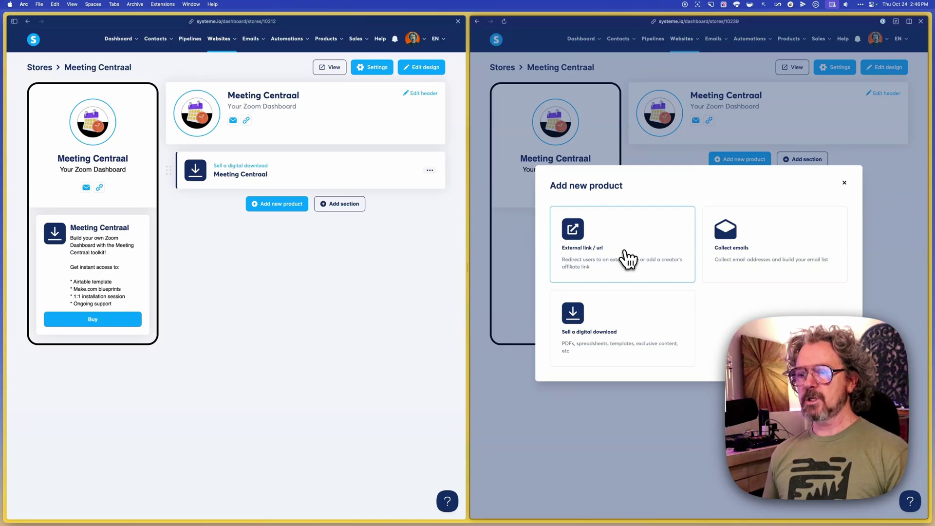
key("super+Tab")
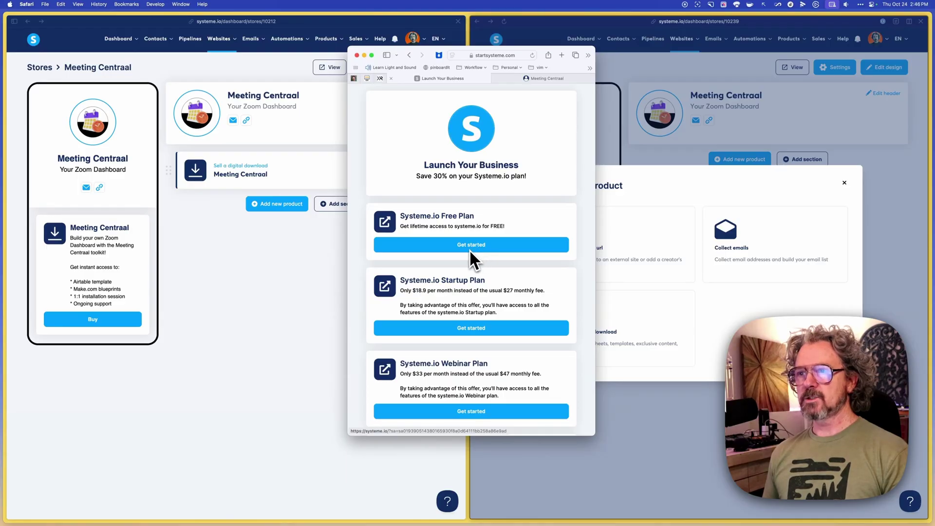
left_click(760, 314)
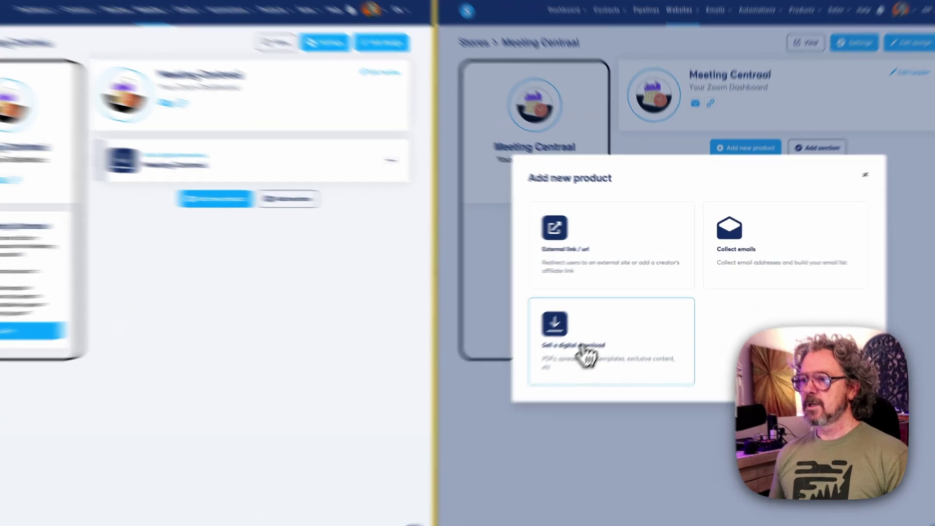
Start a digital download product titled 'Meeting Centraal'
left_click(602, 346)
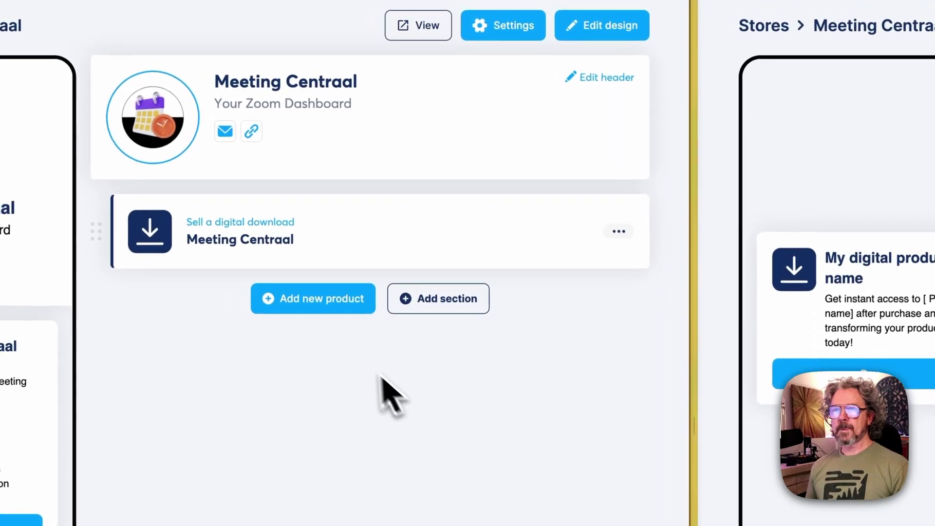
left_click(339, 259)
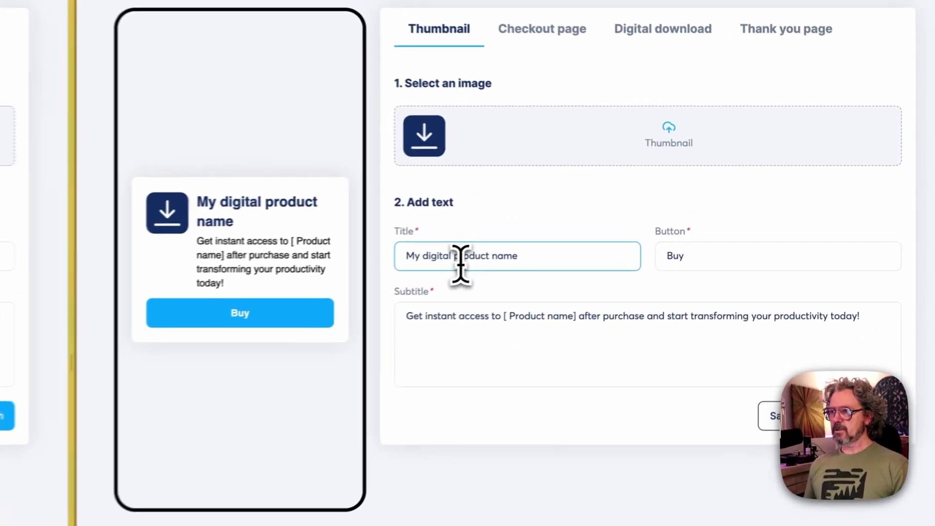
triple_click(508, 256)
type("Mee")
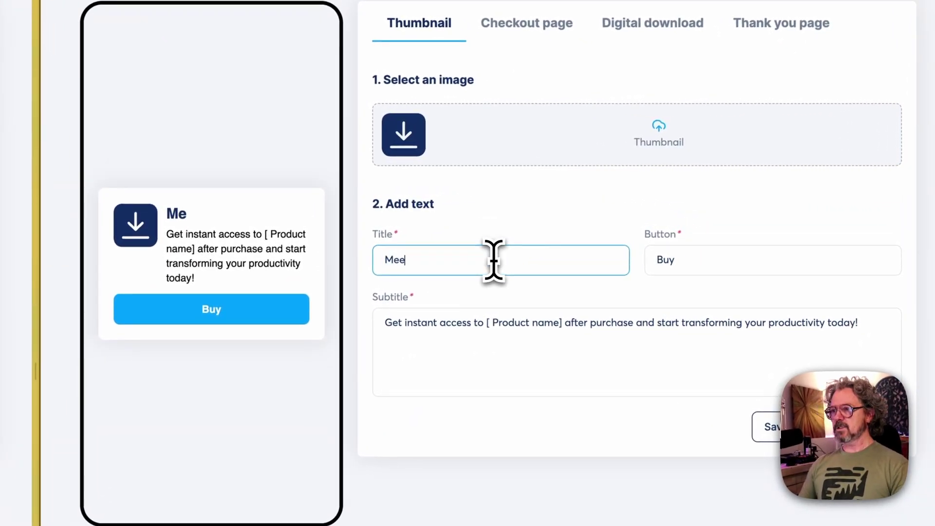
type("ting Centraa")
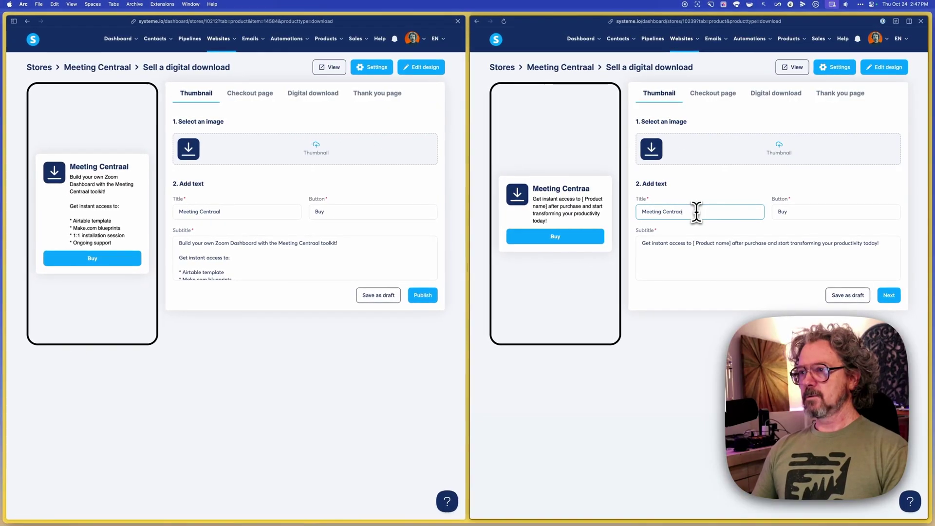
type("l")
key("Tab")
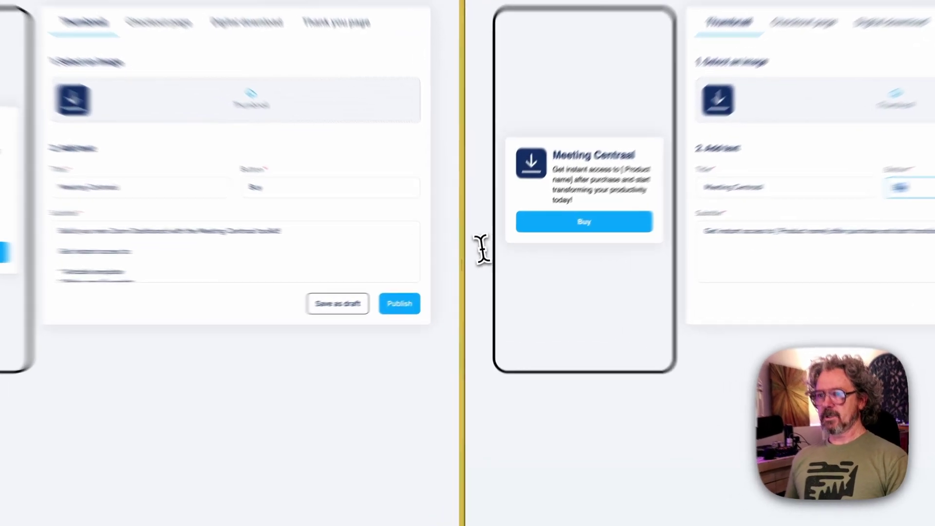
Copy the existing product's toolkit subtitle into the new product's subtitle
left_click(374, 253)
key("super+a")
key("super+c")
left_click(831, 248)
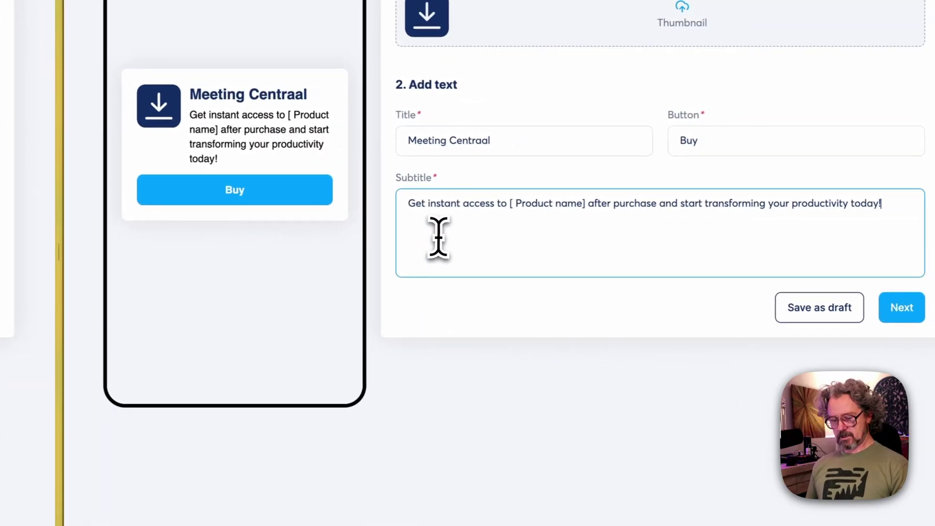
key("super+a")
key("super+v")
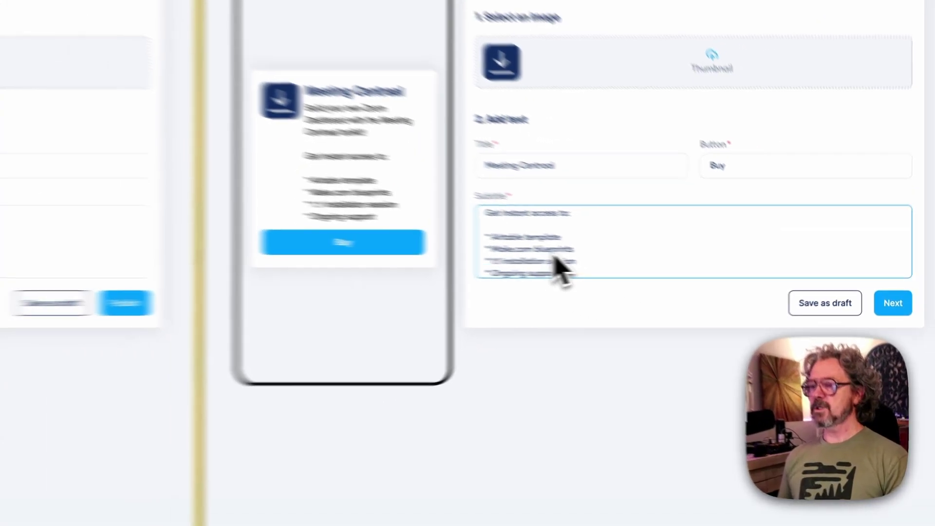
scroll(467, 245, "up", 1)
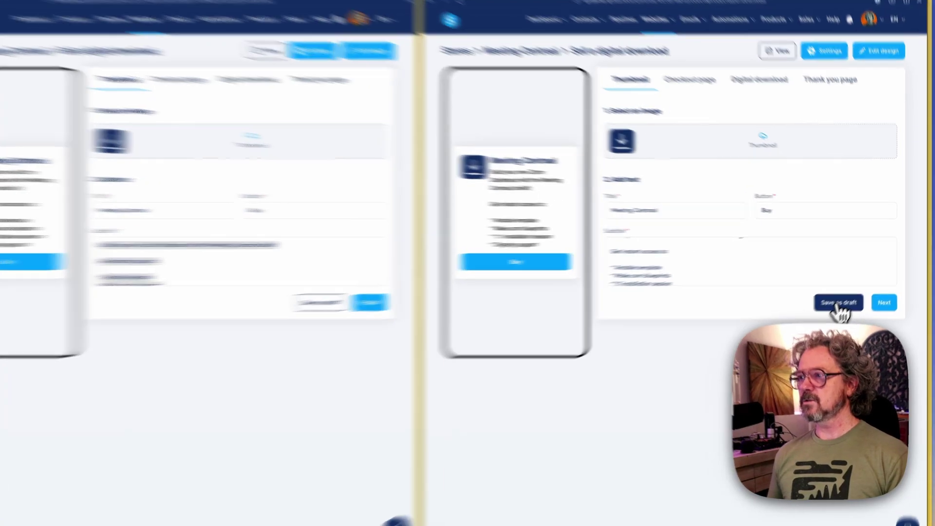
Save the product as a draft and copy the blueprints title into its checkout page
left_click(848, 297)
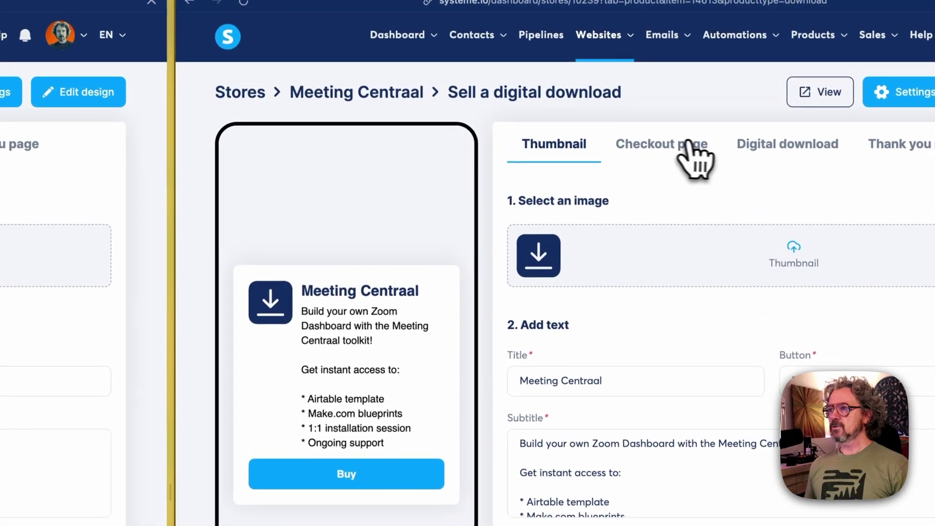
left_click(517, 28)
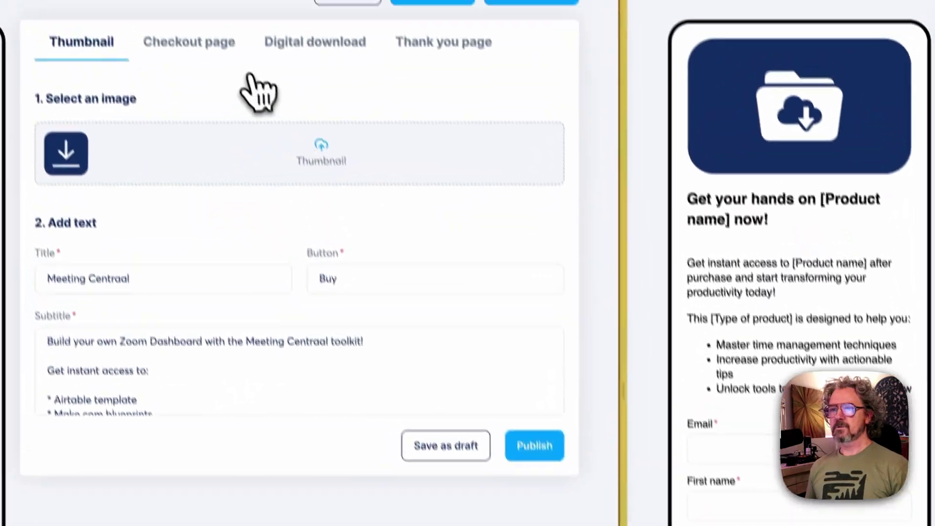
left_click(106, 1)
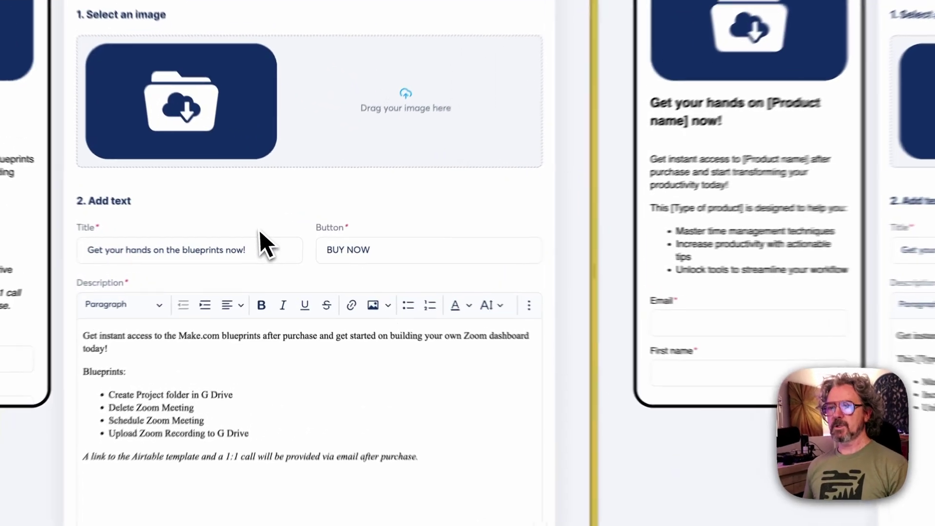
left_click(271, 255)
key("super+a")
key("super+c")
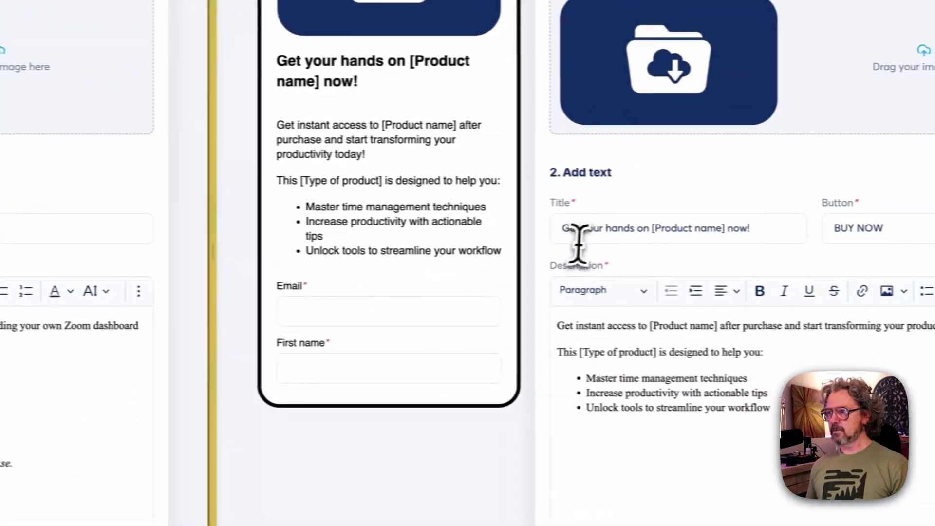
left_click(576, 234)
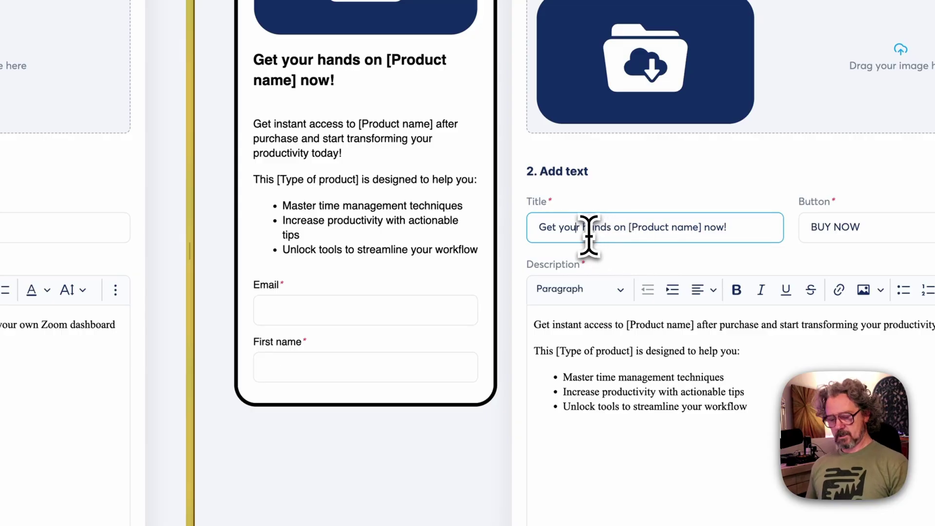
key("super+a")
key("super+v")
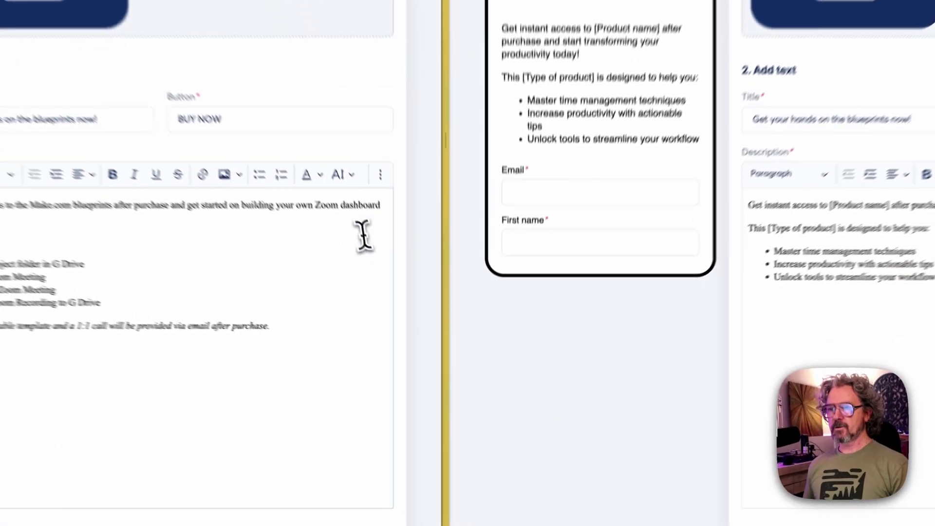
Copy the bulleted Make.com blueprints description into the new checkout page
left_click(373, 325)
key("super+a")
key("super+c")
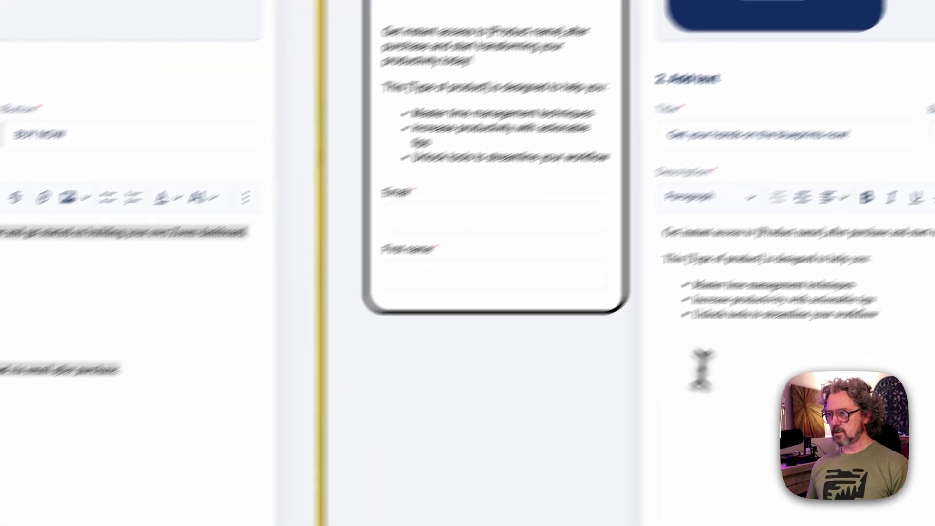
left_click(885, 312)
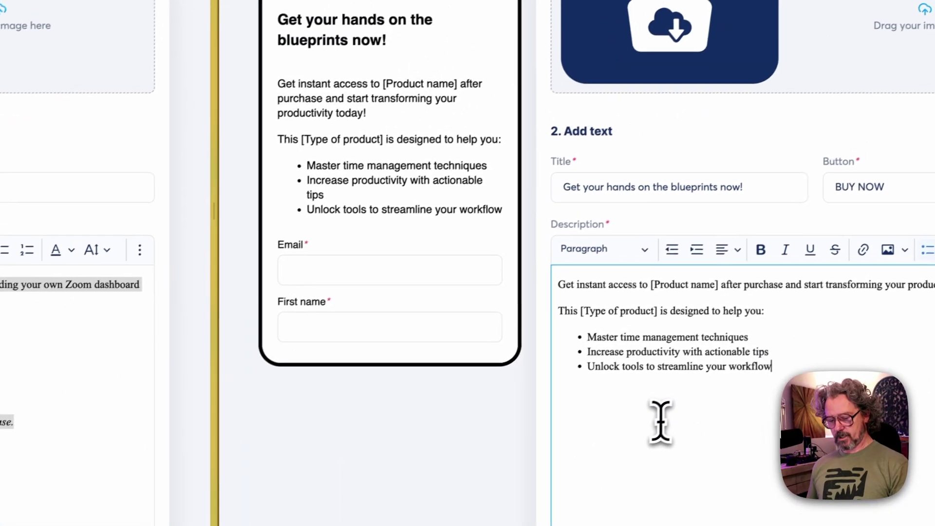
key("super+a")
key("super+v")
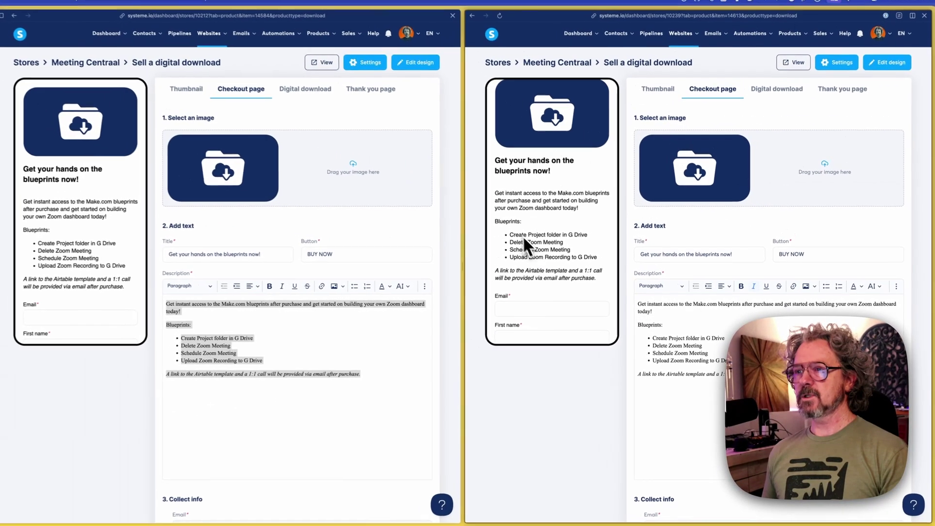
scroll(332, 185, "down", 2)
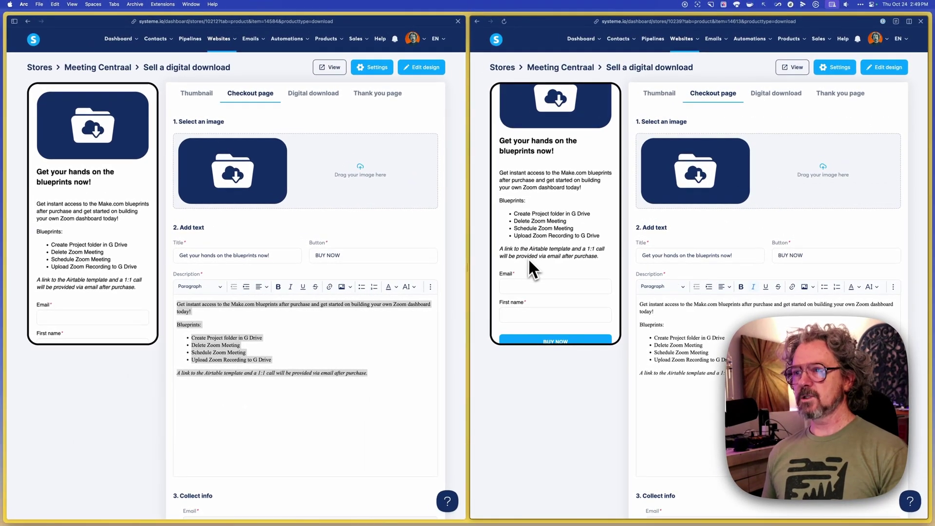
scroll(529, 259, "down", 1)
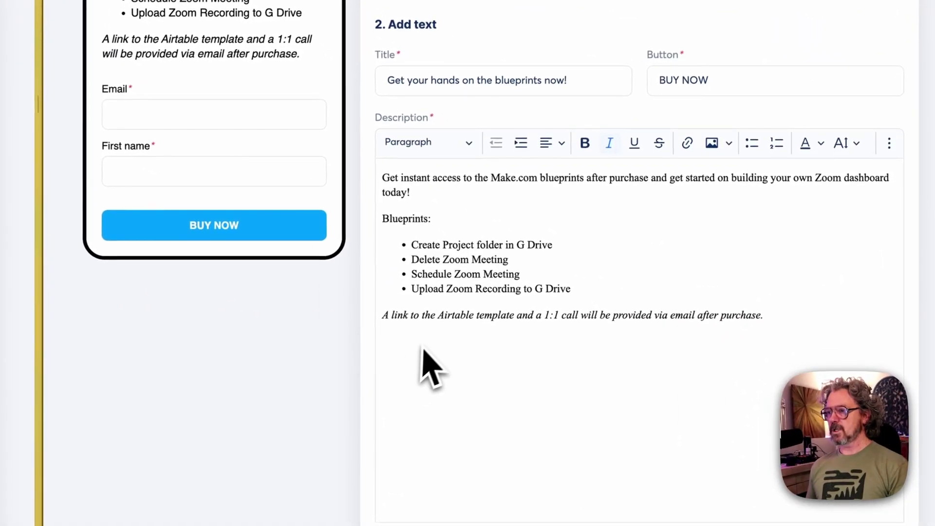
scroll(429, 362, "down", 8)
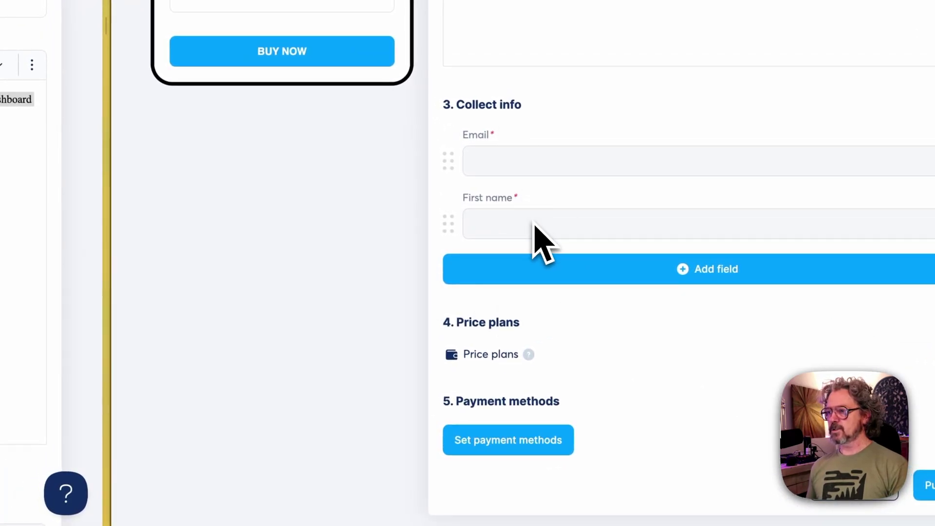
Check the collectable buyer fields, then add a one-time payment price plan
left_click(684, 280)
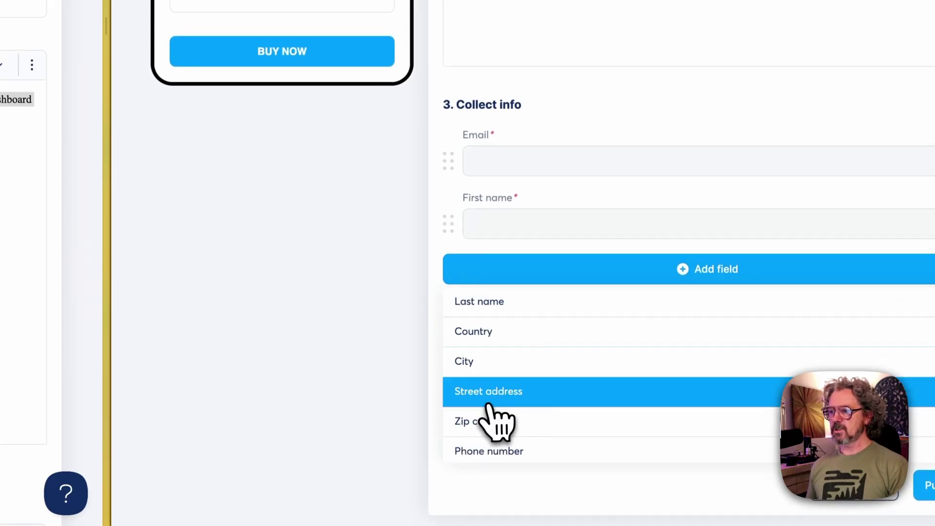
left_click(415, 382)
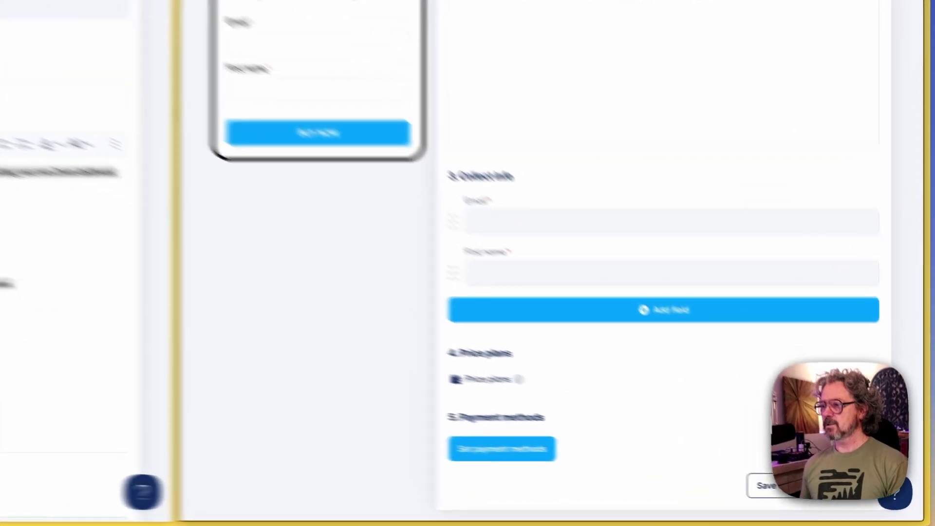
left_click(897, 432)
scroll(786, 396, "down", 3)
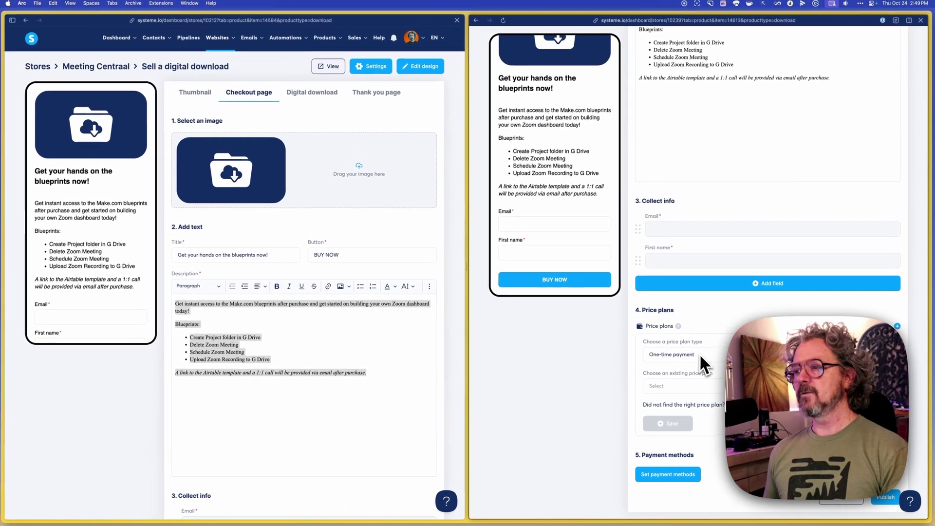
left_click(699, 354)
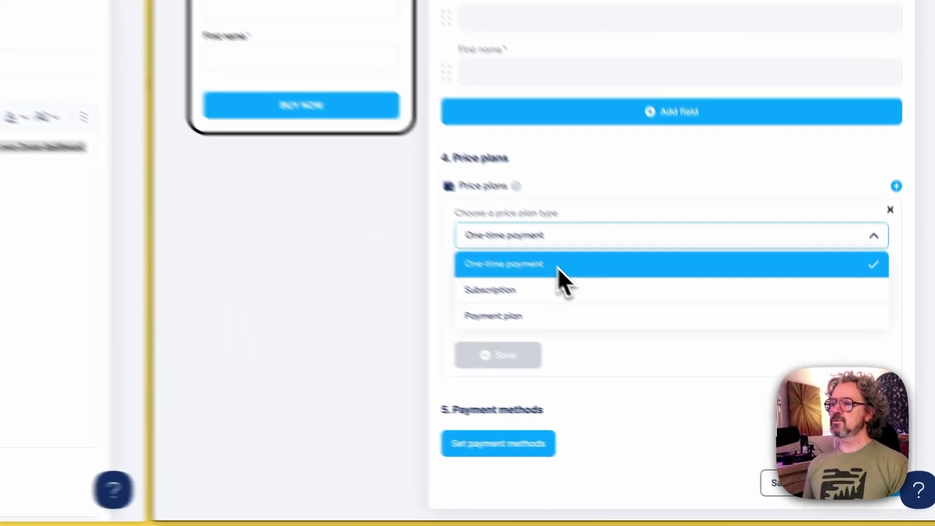
left_click(702, 371)
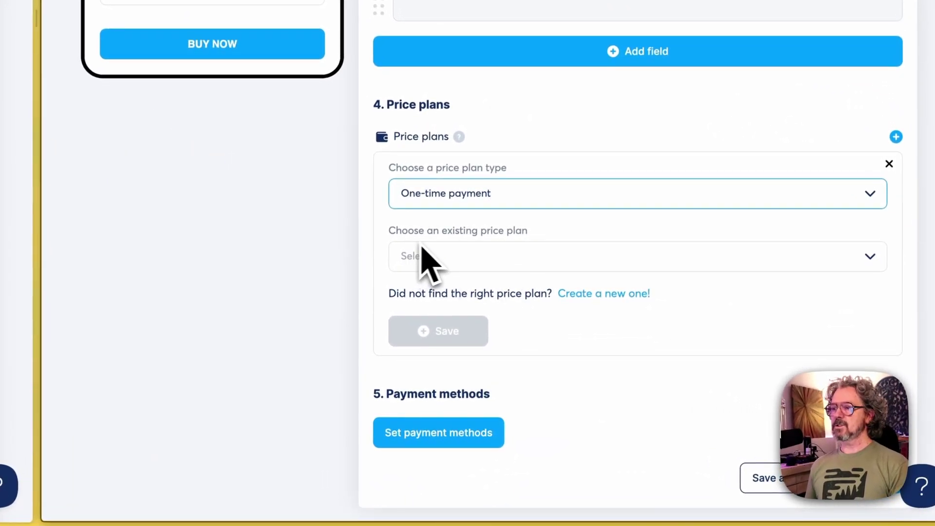
Select the existing Meeting Centraal $1,499.00 plan and save it onto the checkout
left_click(534, 263)
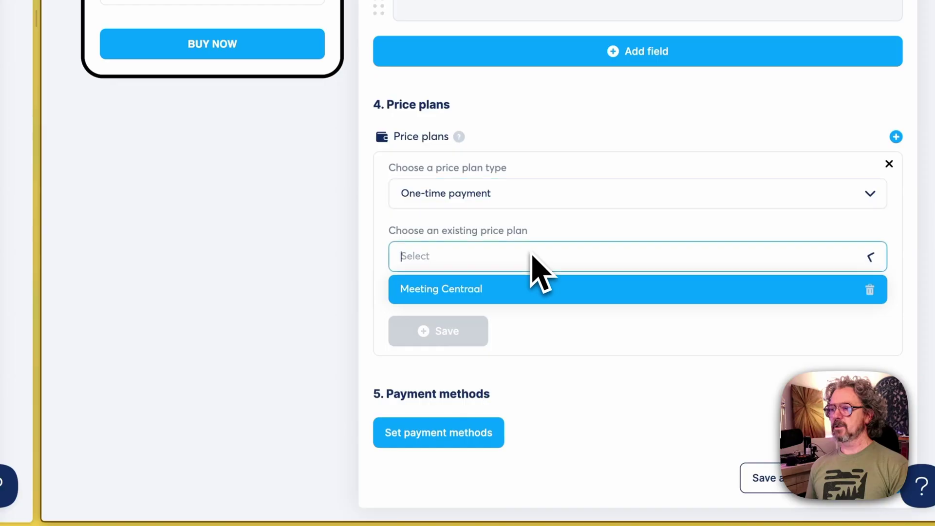
mouse_move(482, 300)
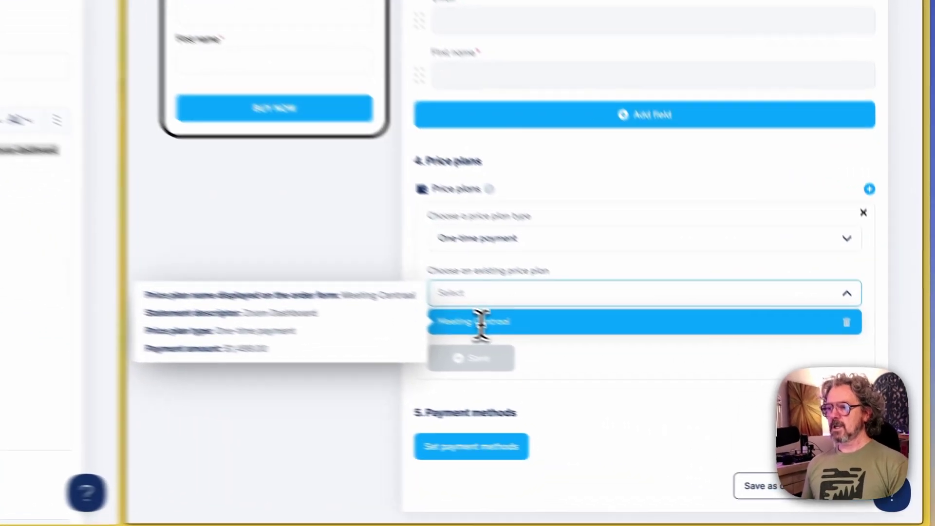
left_click(654, 403)
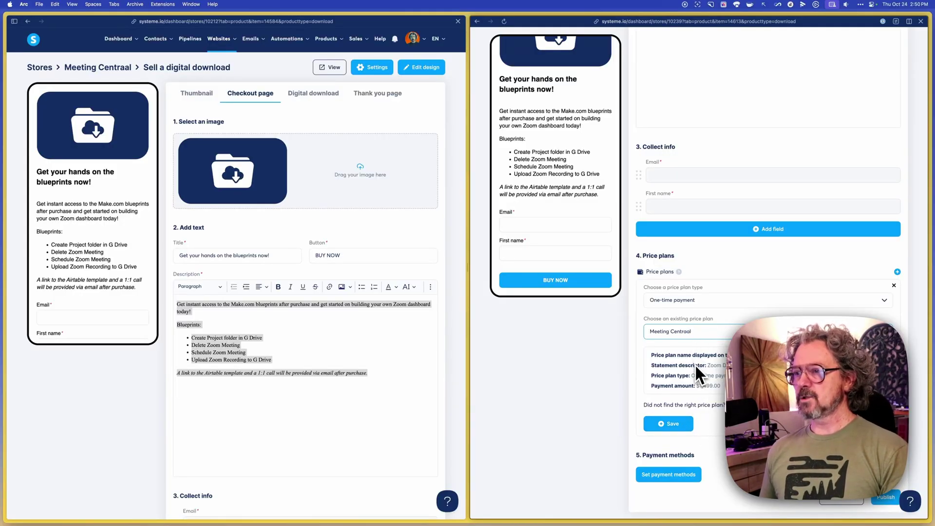
left_click(672, 424)
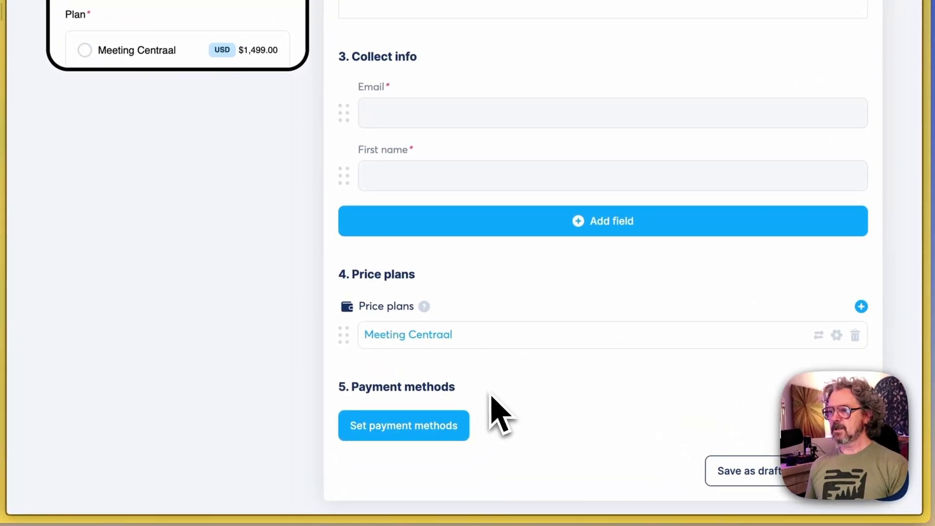
Enable Credit cards (Stripe) as the checkout payment method with U.S. Dollar currency
left_click(420, 428)
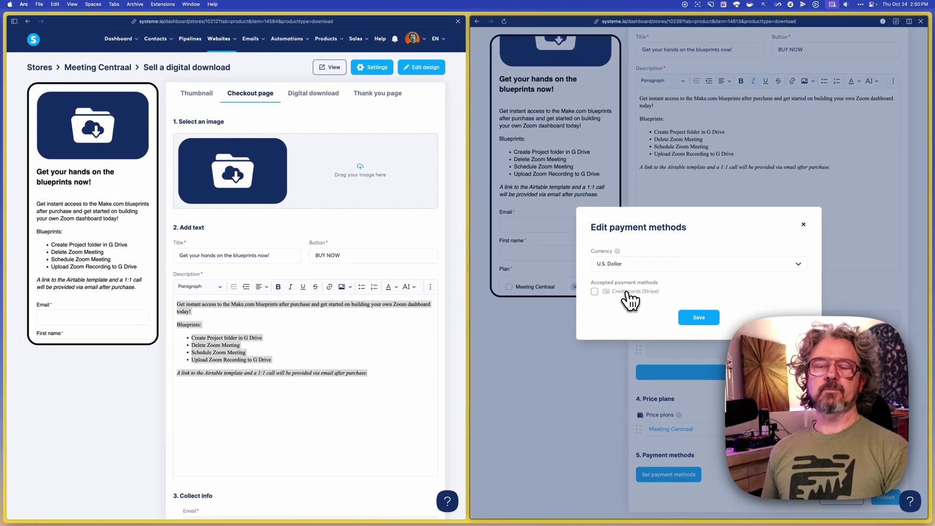
left_click(594, 291)
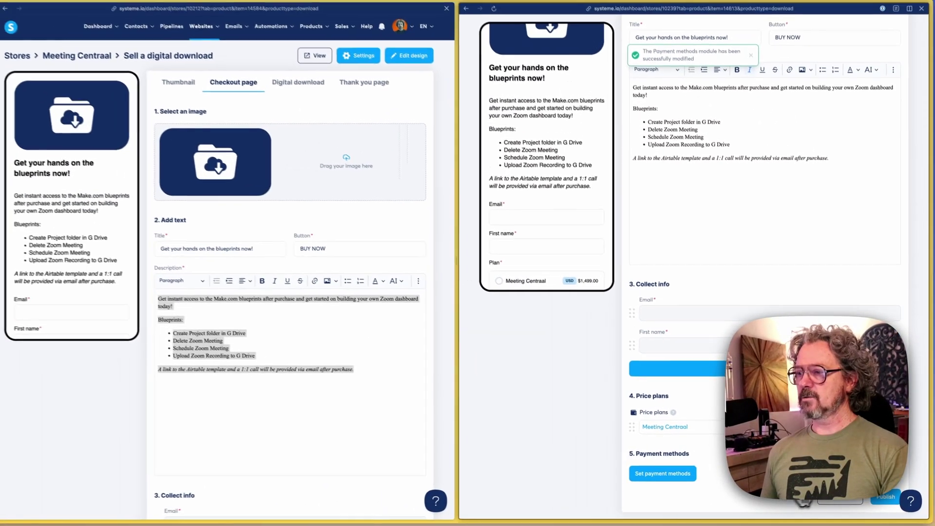
scroll(740, 241, "up", 5)
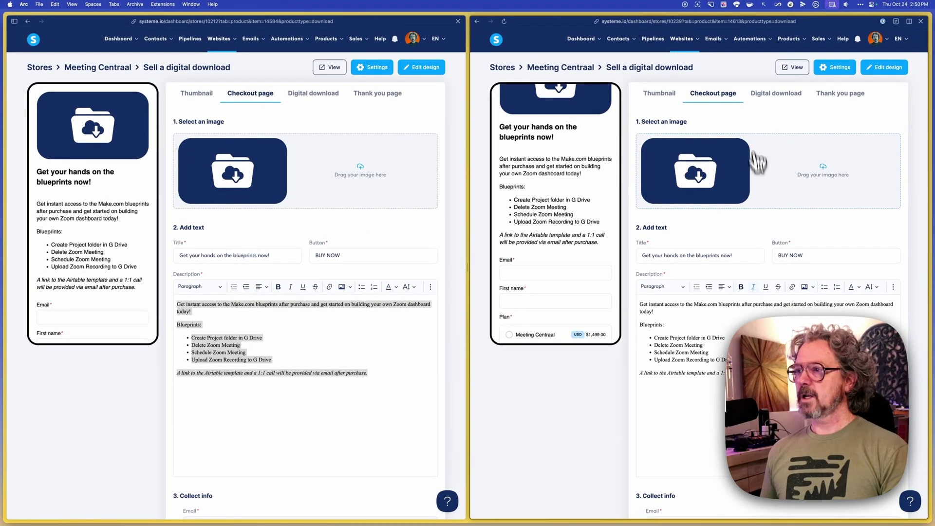
scroll(768, 278, "down", 4)
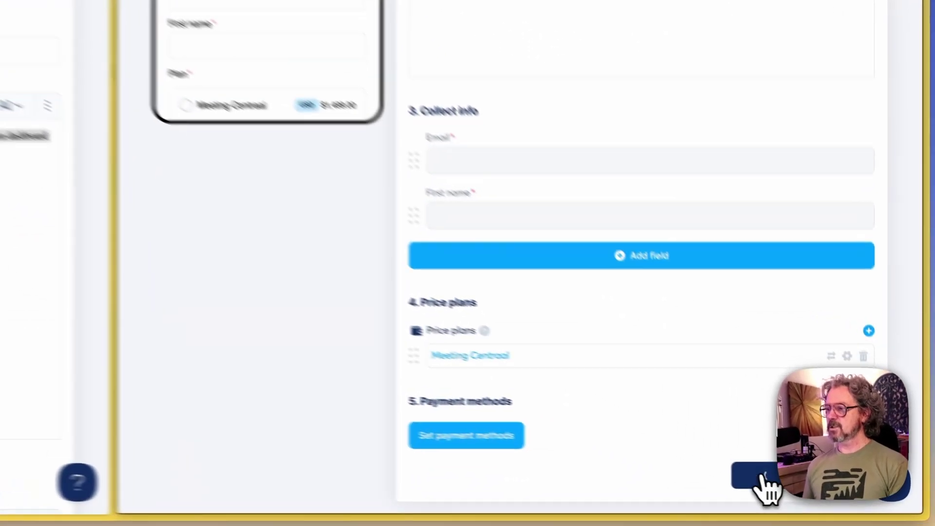
Save the product as a draft and show the digital download settings of both products
left_click(836, 496)
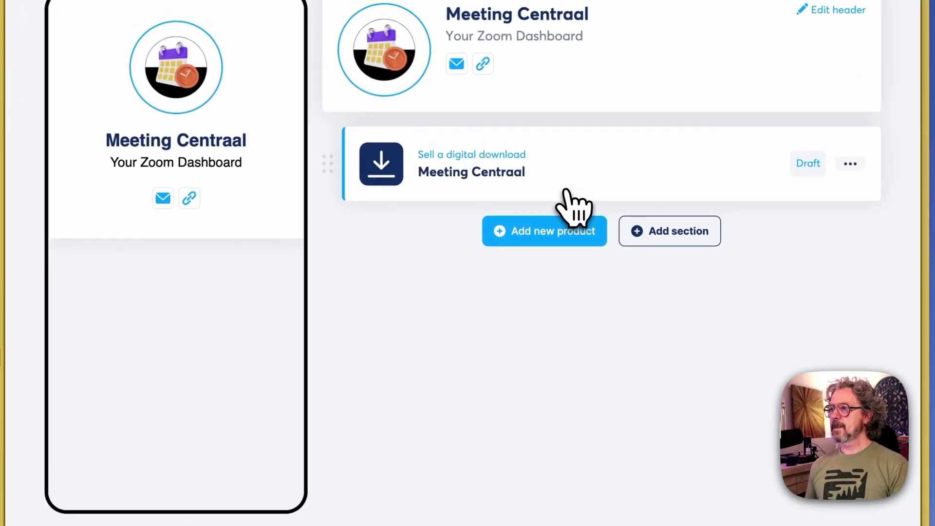
left_click(566, 190)
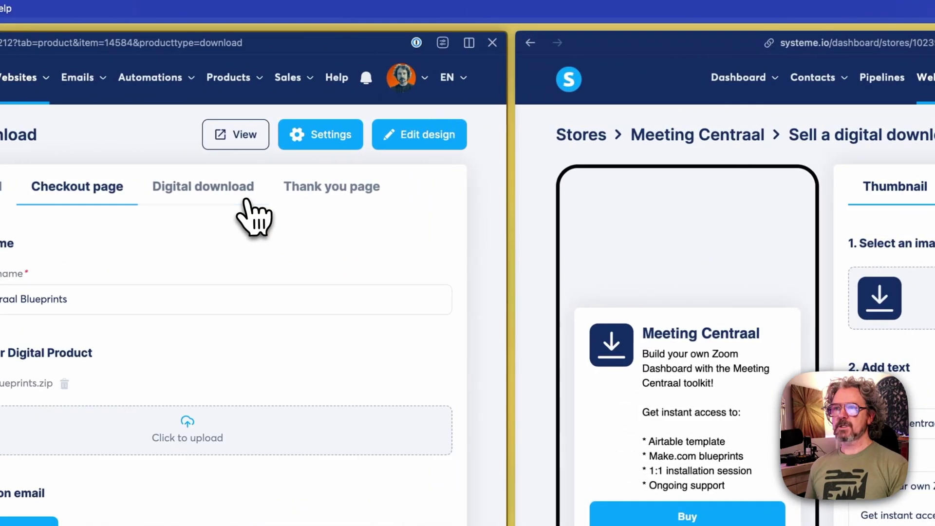
left_click(248, 200)
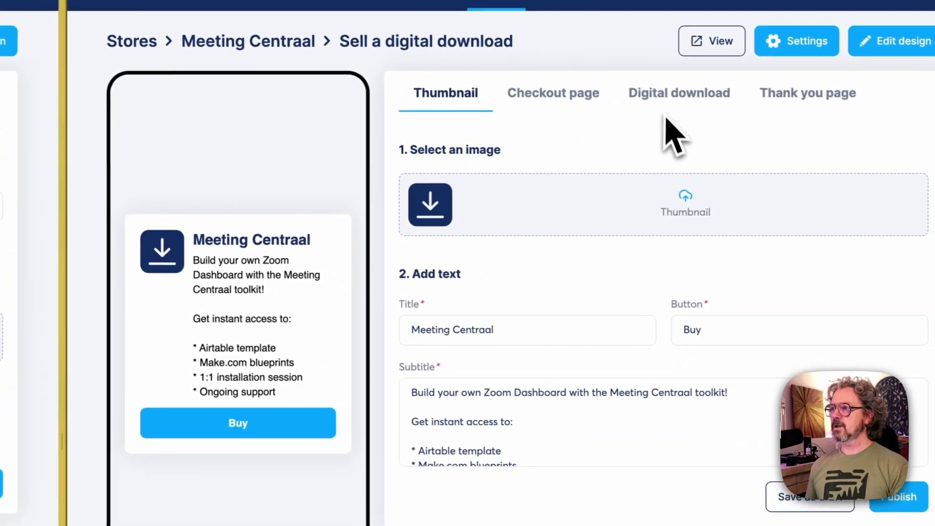
left_click(663, 92)
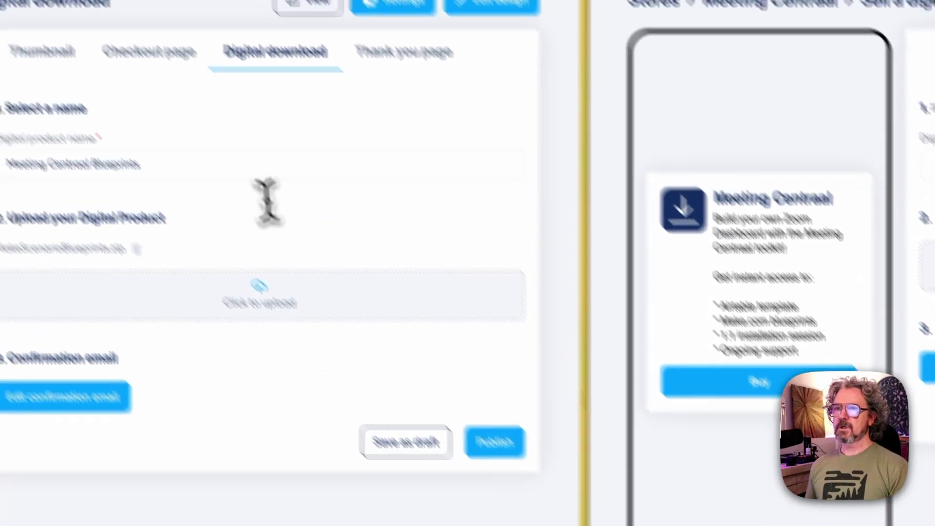
Copy the original download name and rename the new download to 'Meeting Centraal Blueprints'
left_click_drag(222, 170, 164, 128)
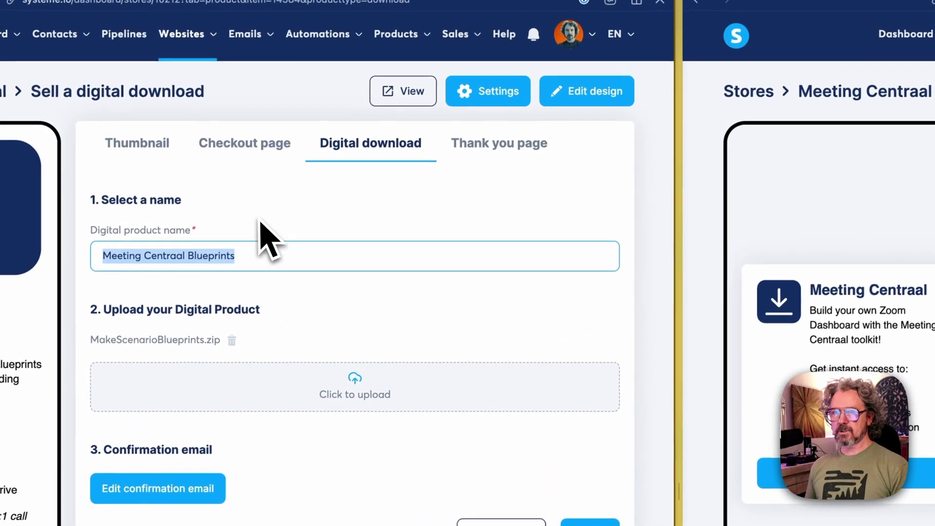
key("super+c")
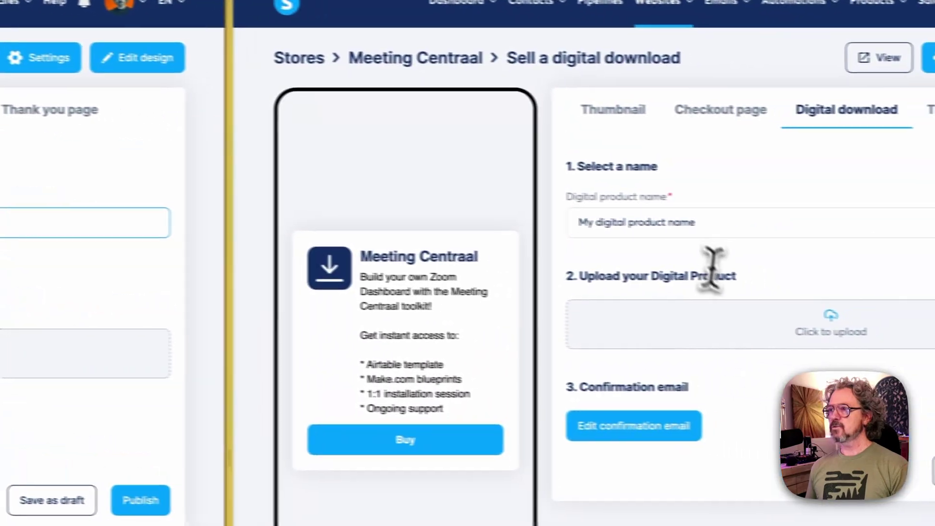
left_click(674, 232)
key("super+a")
key("super+v")
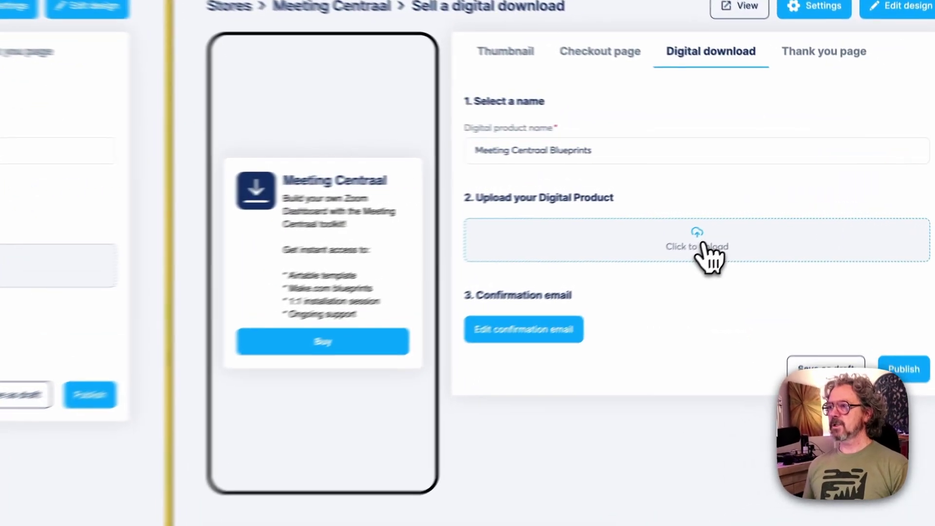
Upload MakeScenarioBlueprints.zip from the file dialog as the product's download file
left_click(771, 205)
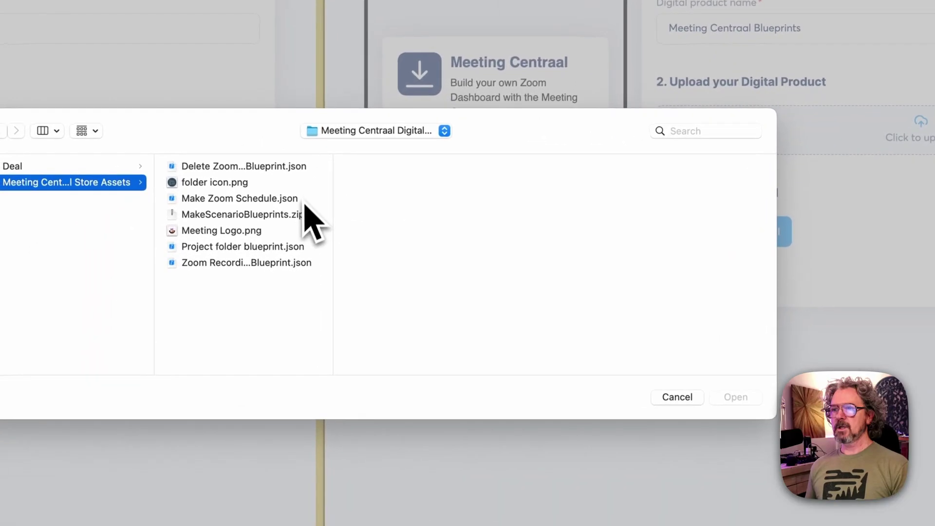
left_click(61, 340)
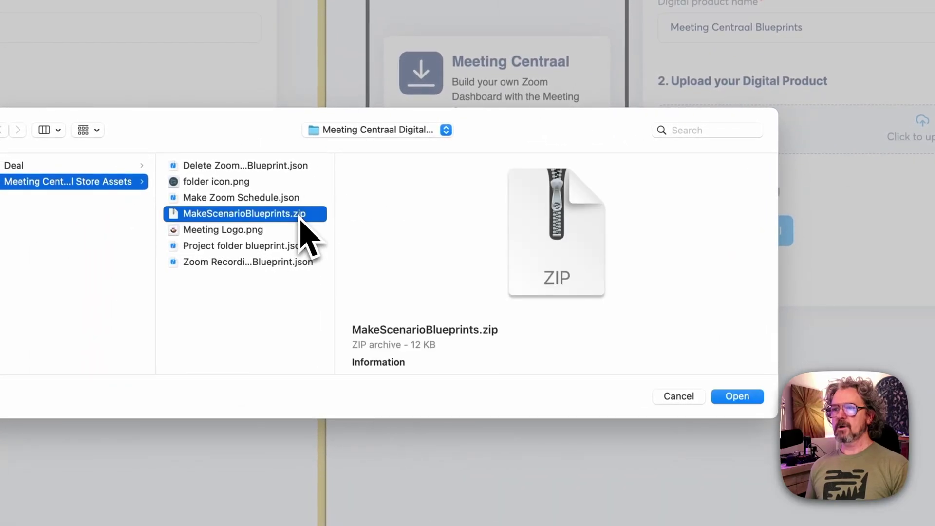
left_click(738, 396)
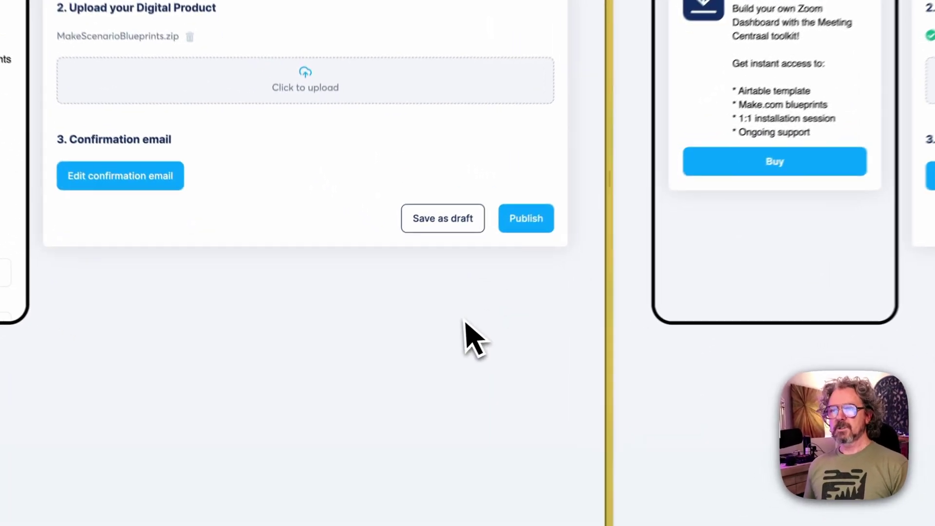
Paste the thank-you message into the confirmation email body and set the product-specific subject
left_click(220, 262)
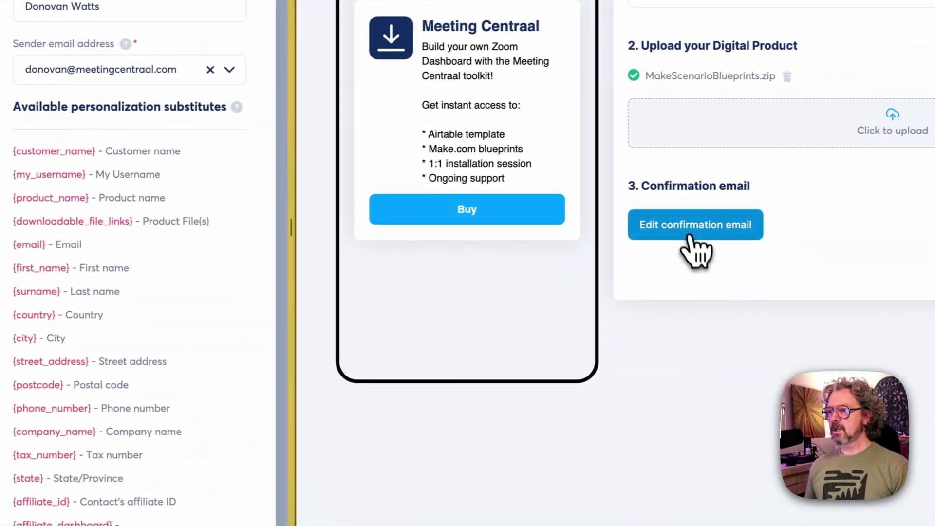
left_click(760, 232)
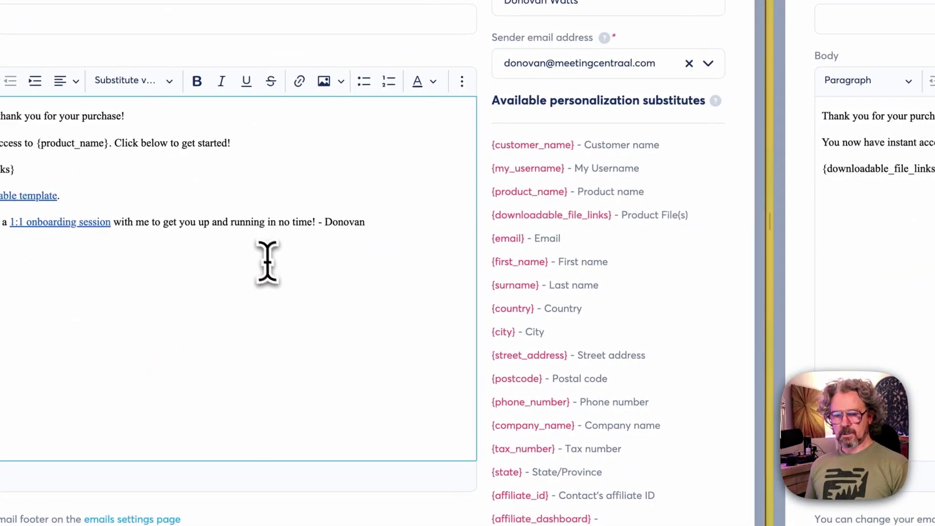
key("super+a")
left_click(737, 407)
key("super+a")
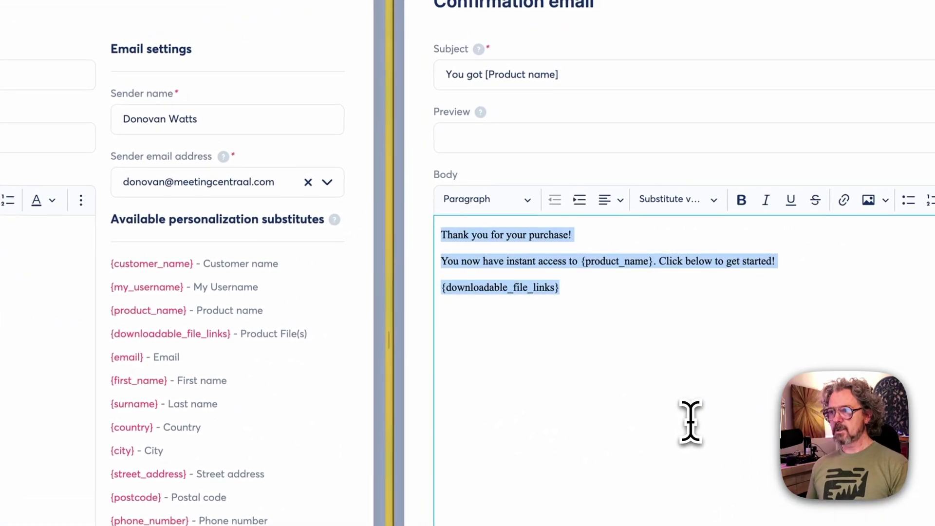
key("super+v")
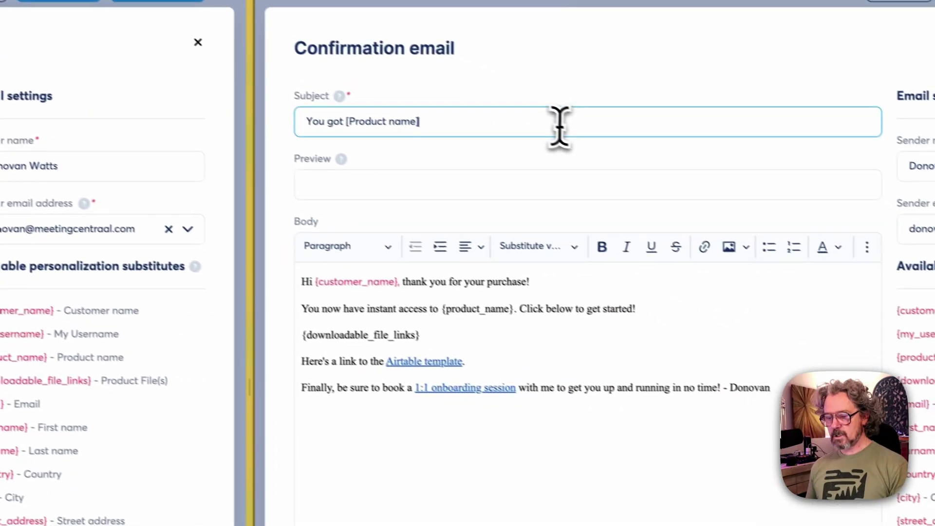
triple_click(877, 273)
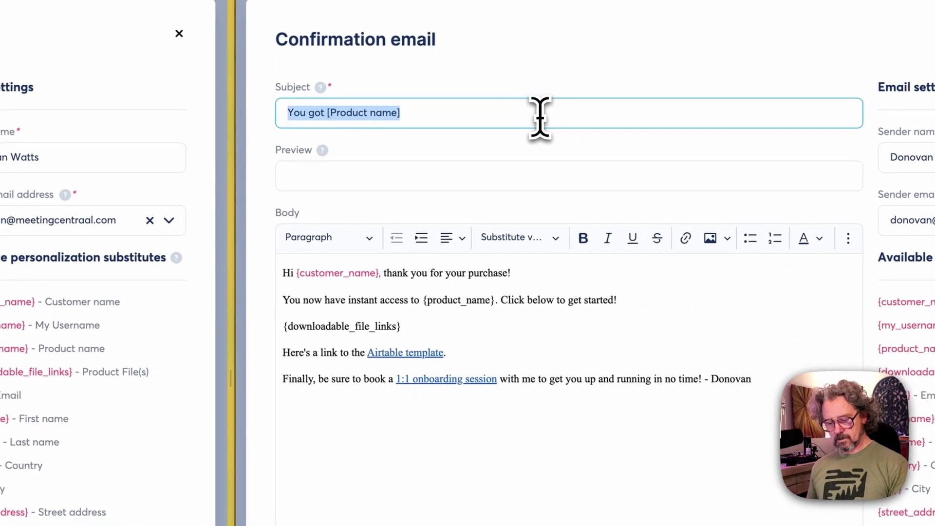
key("super+v")
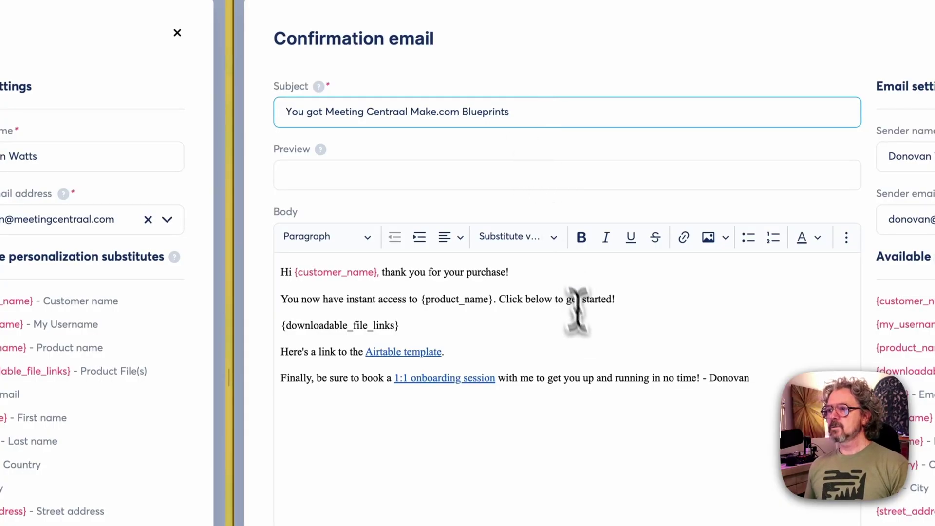
Copy the {first_name} placeholder from the email substitutes list
left_click(589, 343)
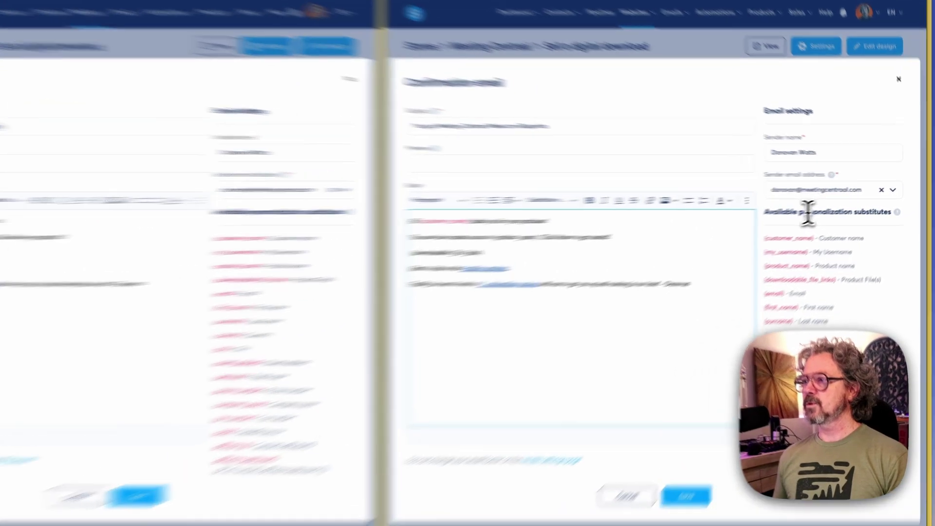
left_click_drag(824, 207, 874, 213)
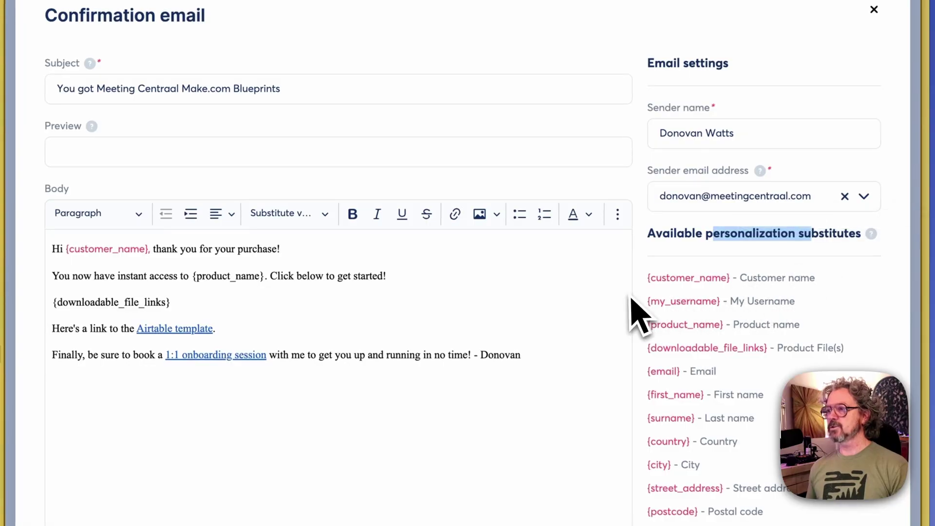
left_click(163, 259)
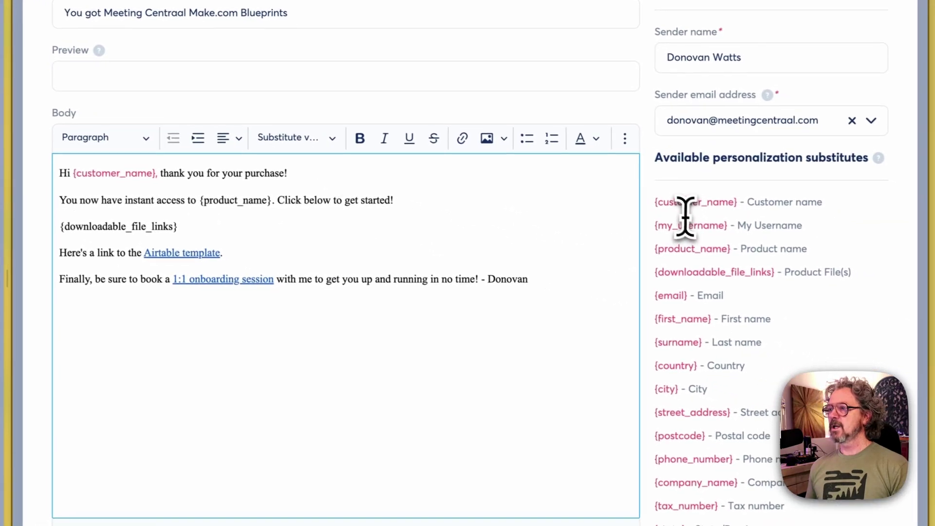
left_click_drag(730, 200, 695, 200)
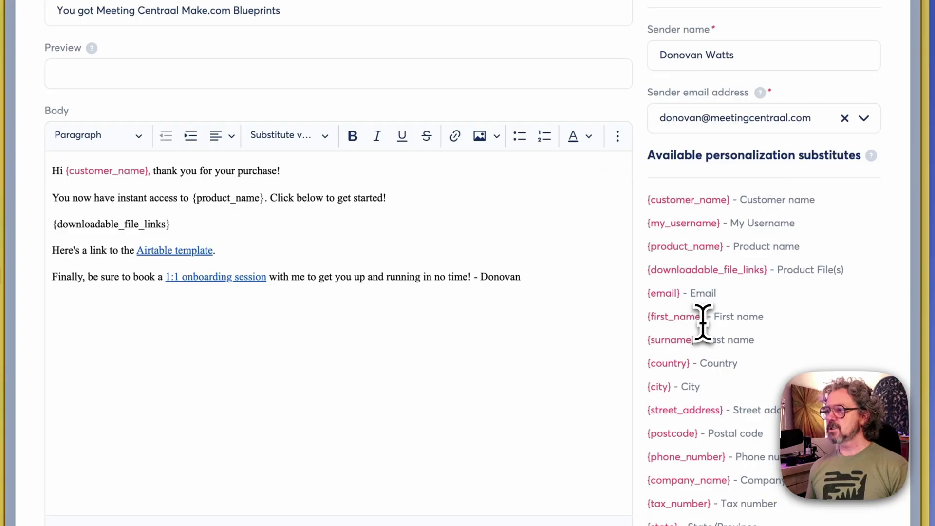
left_click_drag(706, 322, 649, 319)
left_click(648, 299)
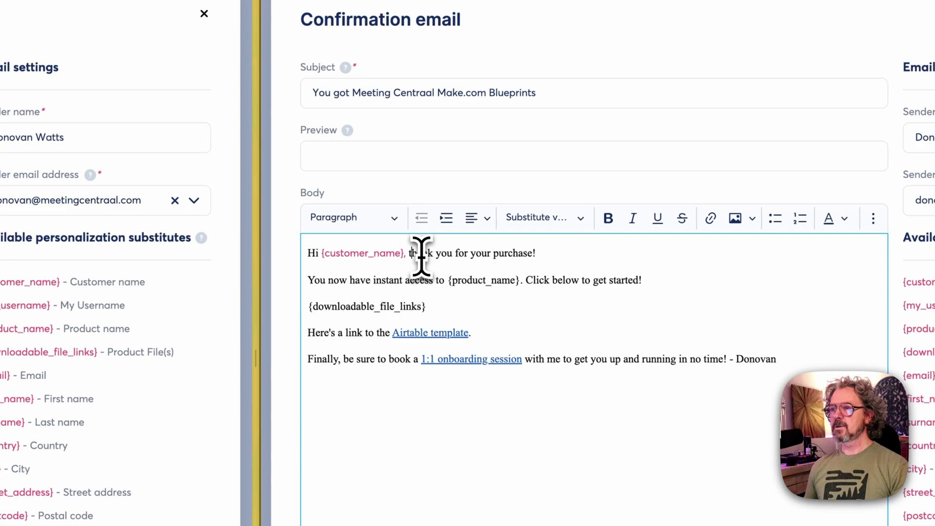
Replace the {customer_name} placeholder after 'Hi' with {first_name} in the greeting
key("BackSpace")
key("BackSpace")
key("BackSpace")
key("BackSpace")
key("BackSpace")
key("BackSpace")
key("BackSpace")
key("BackSpace")
key("BackSpace")
key("BackSpace")
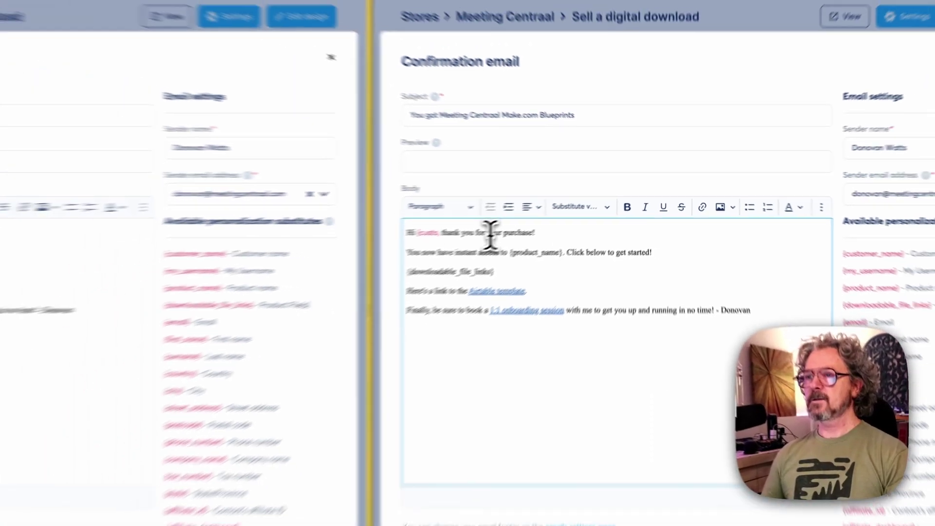
key("super+v")
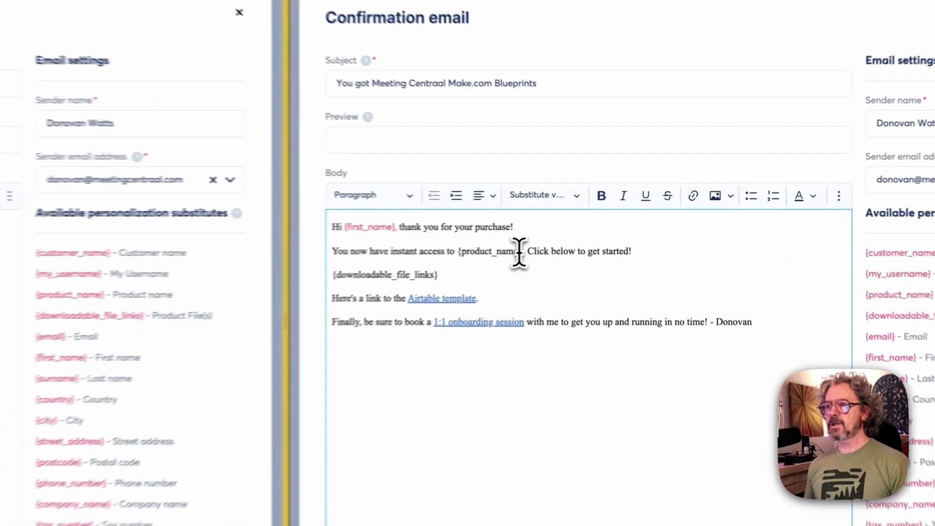
left_click_drag(600, 231, 566, 230)
left_click(566, 233)
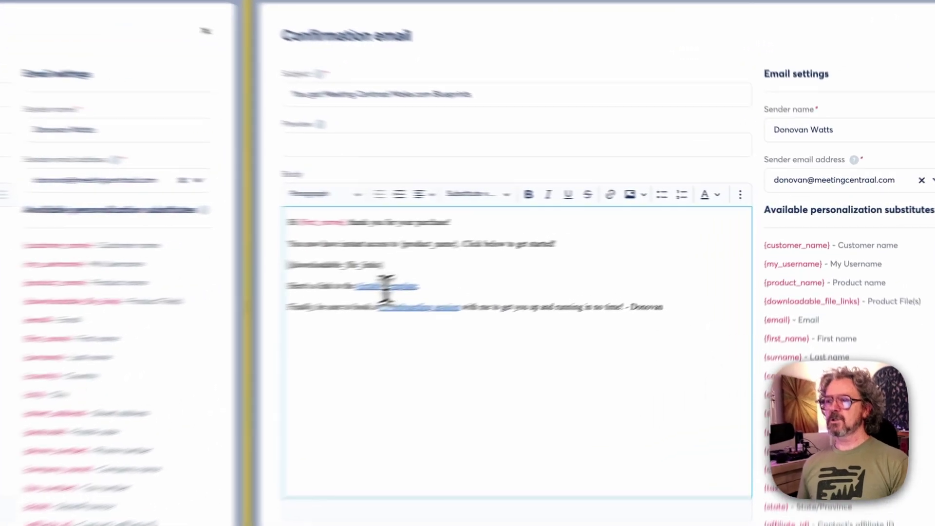
Check the Airtable template and onboarding session booking link URLs in the email body
left_click(563, 254)
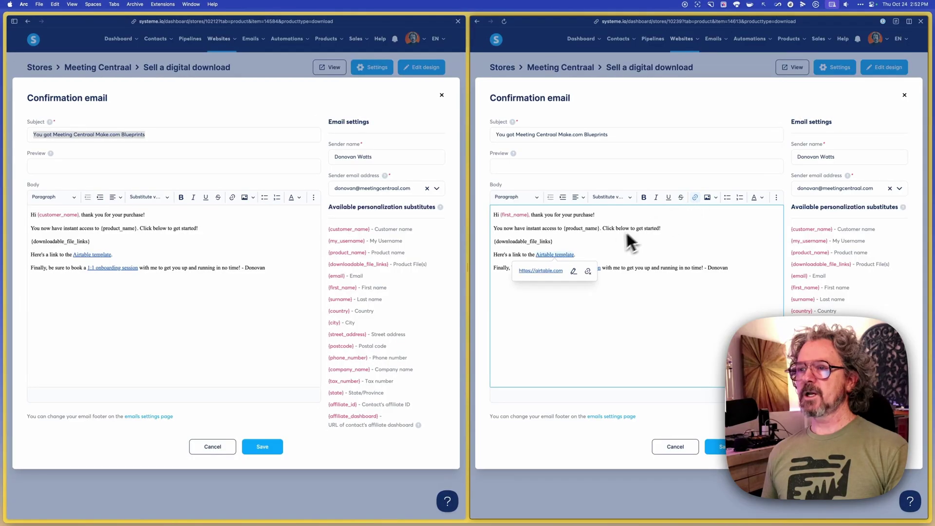
left_click(569, 307)
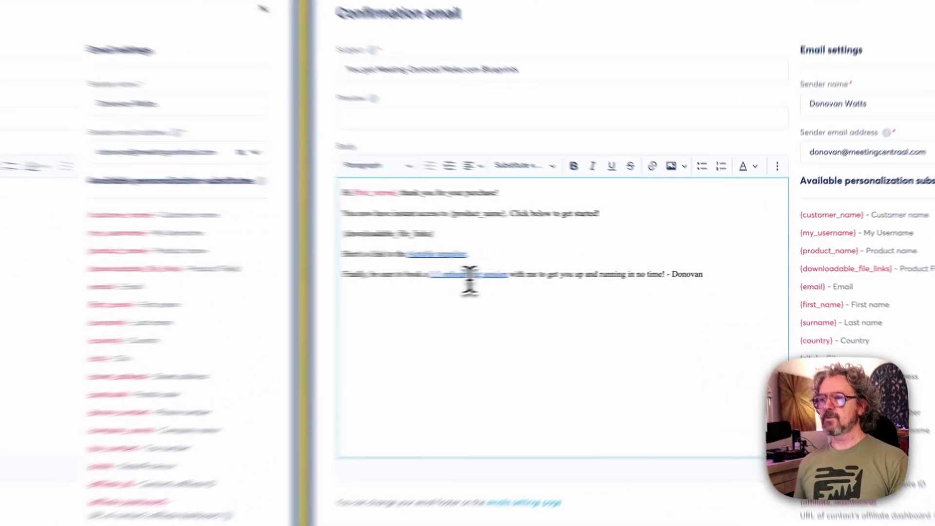
left_click(578, 268)
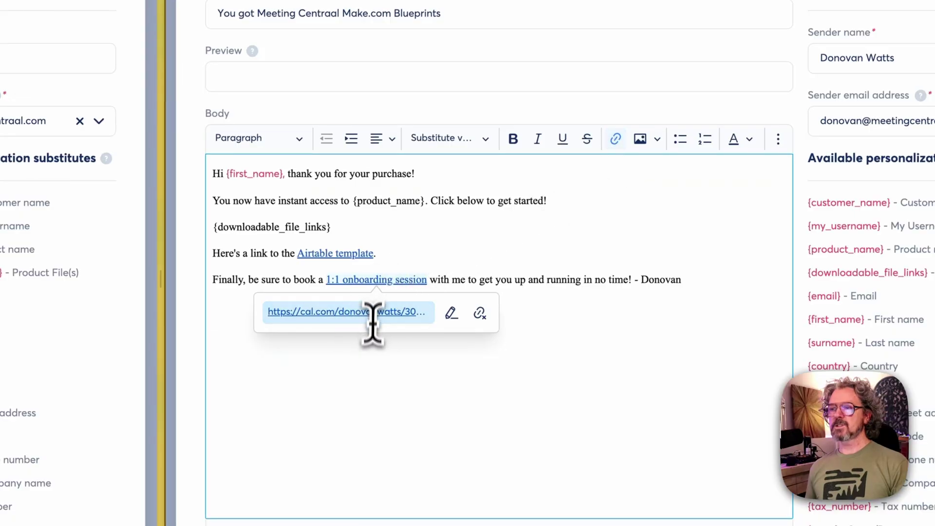
left_click(399, 390)
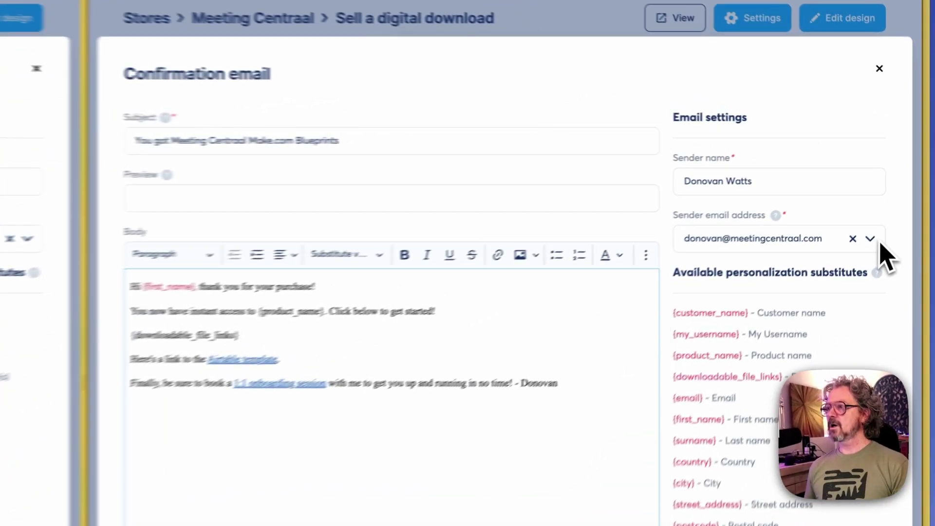
Keep meetingcentraal.com as the sender email address and save the confirmation email
left_click(897, 189)
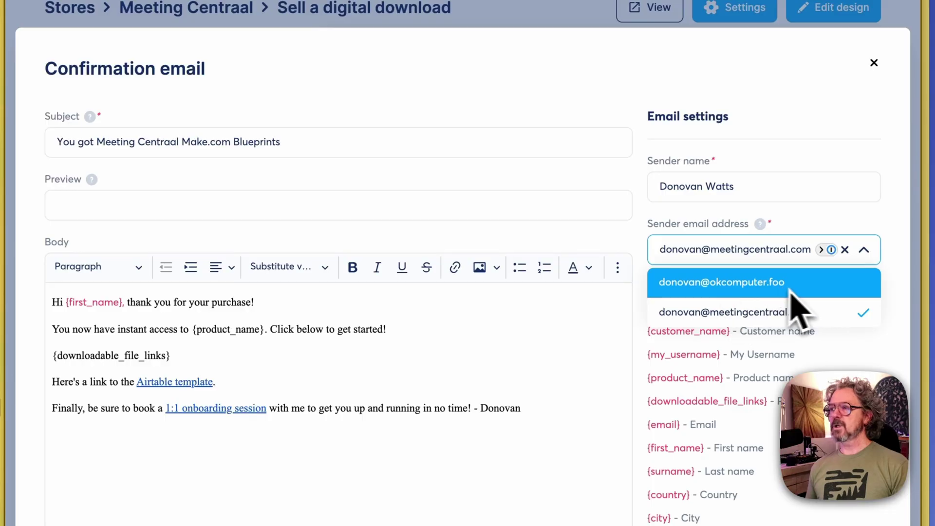
left_click(868, 251)
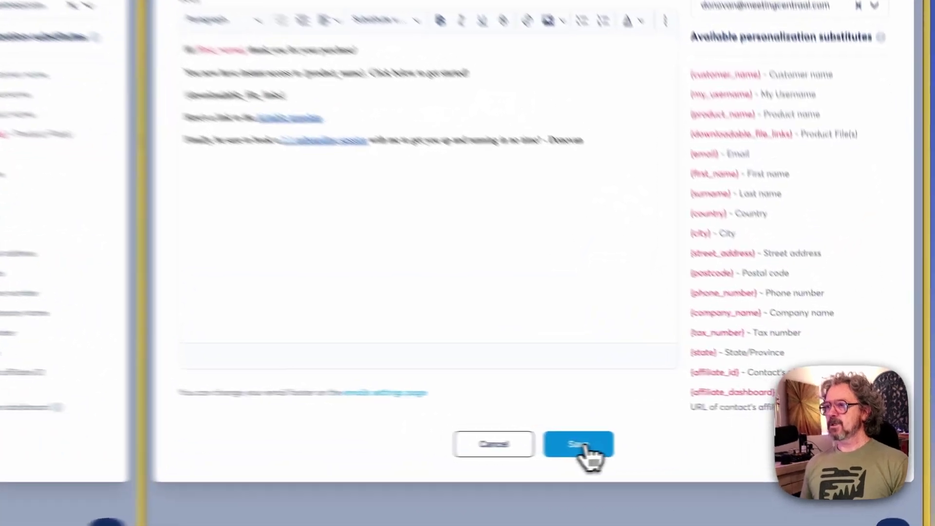
left_click(723, 448)
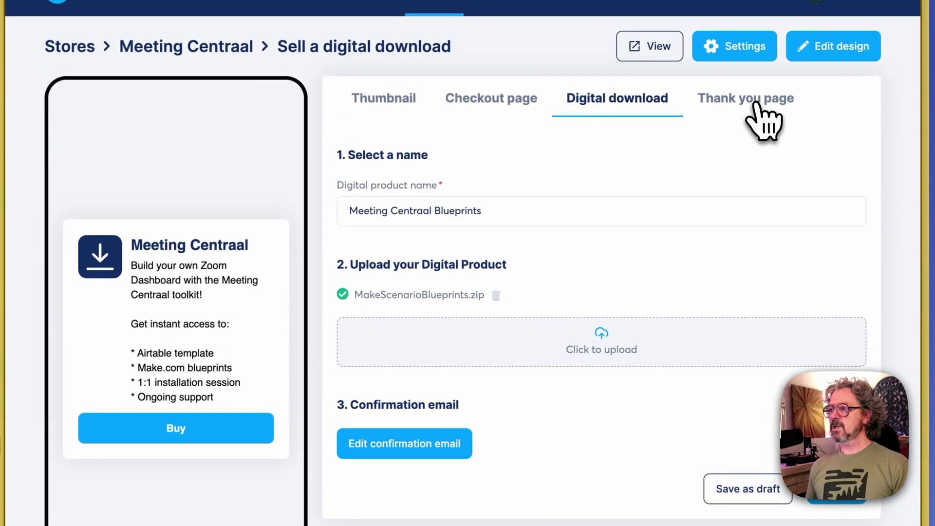
Replace the thank-you page subtitle with the 1:1 onboarding-session wording and publish it
left_click(755, 100)
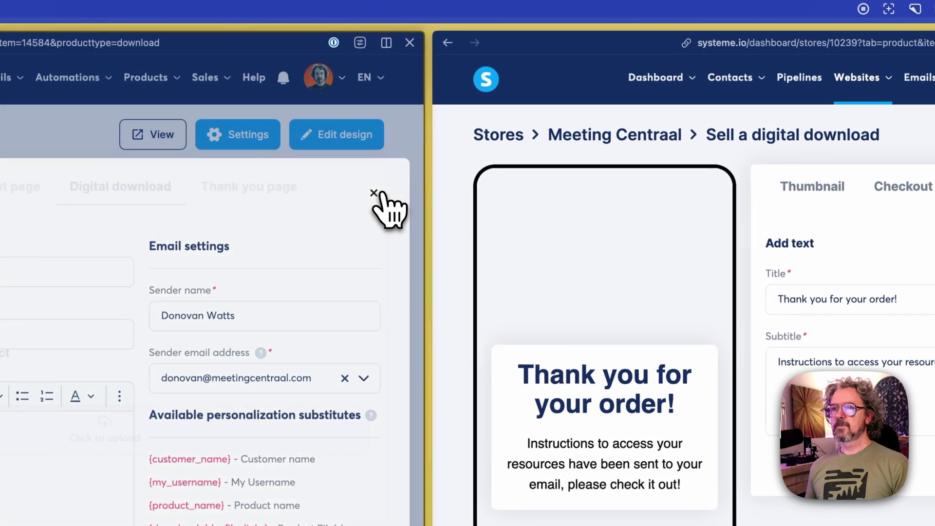
left_click(373, 194)
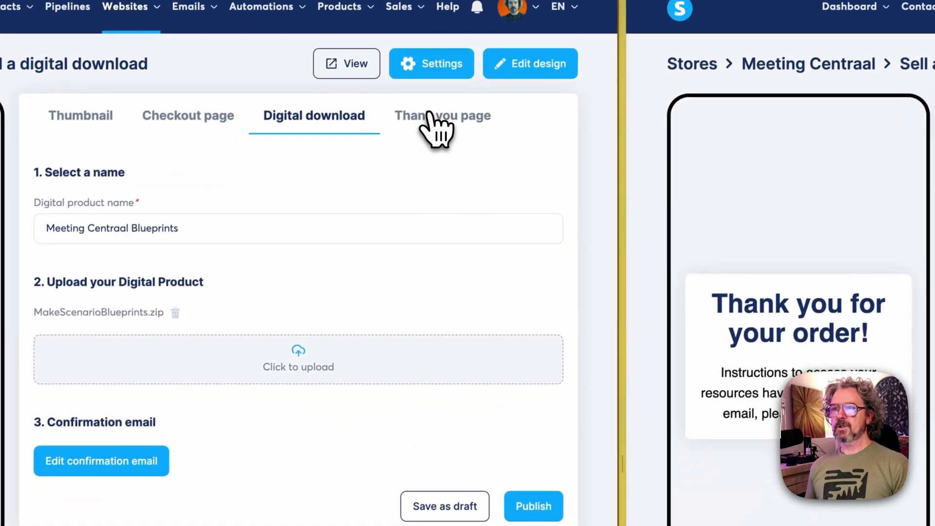
left_click(239, 188)
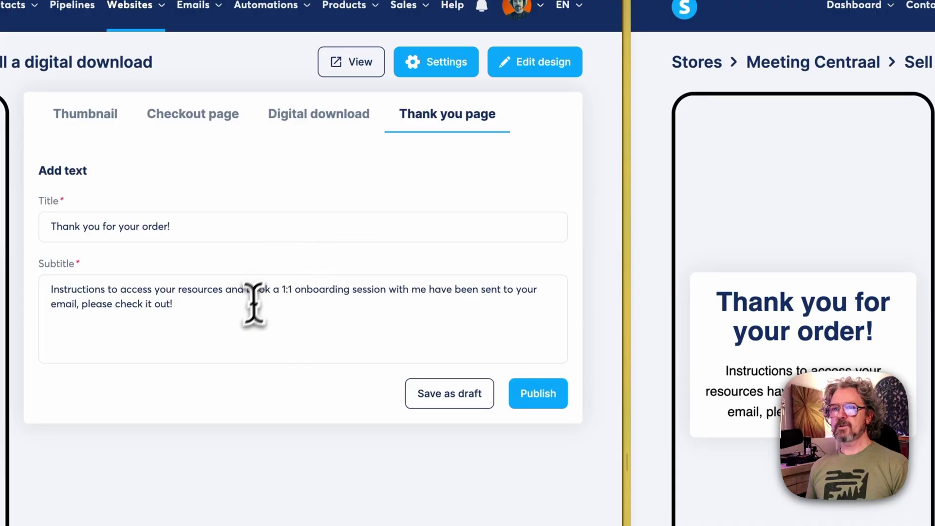
left_click(242, 322)
key("ctrl+a")
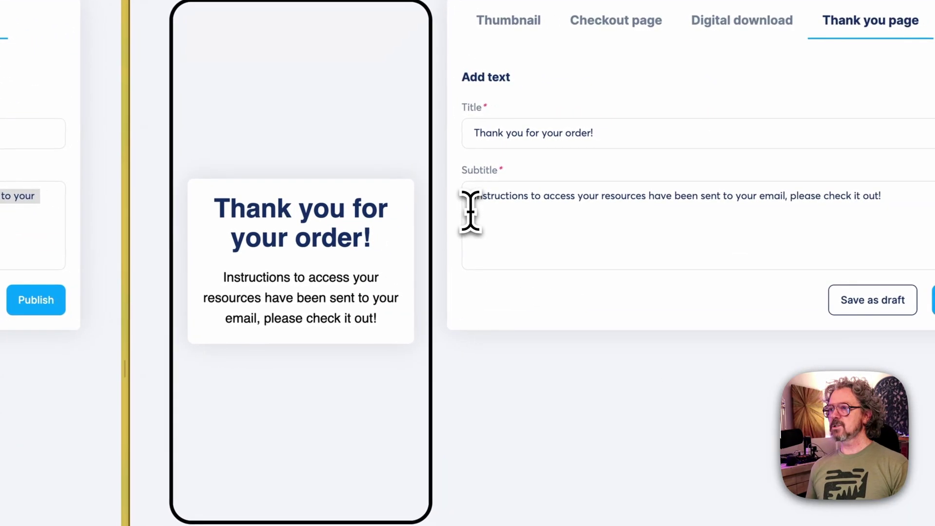
left_click(820, 219)
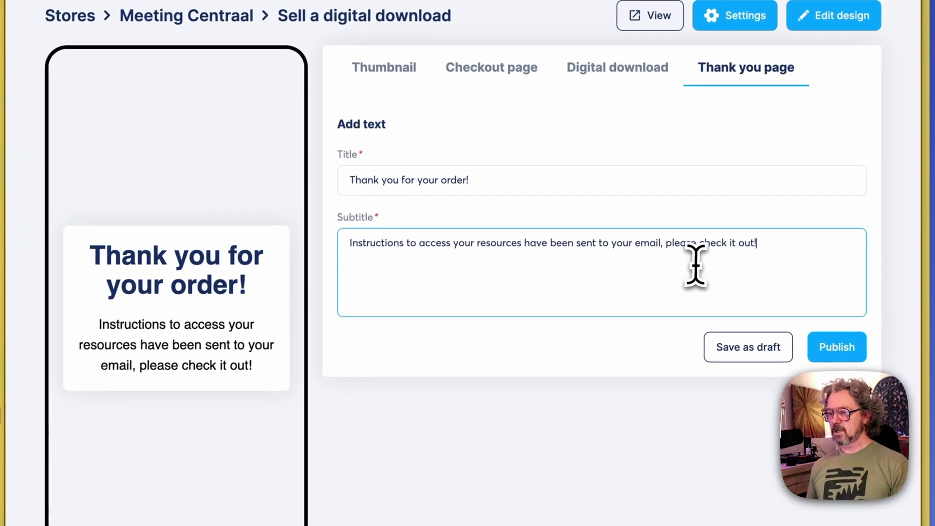
key("ctrl+a")
key("super+v")
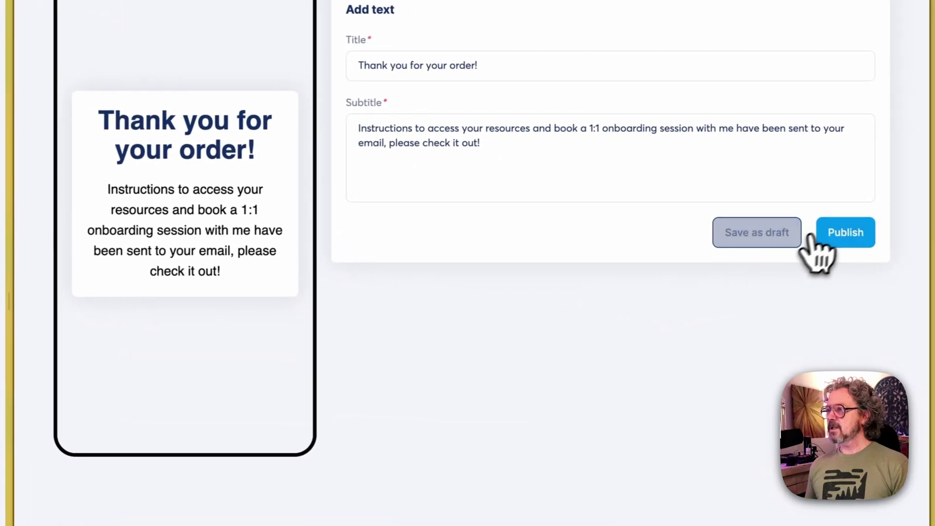
left_click(833, 234)
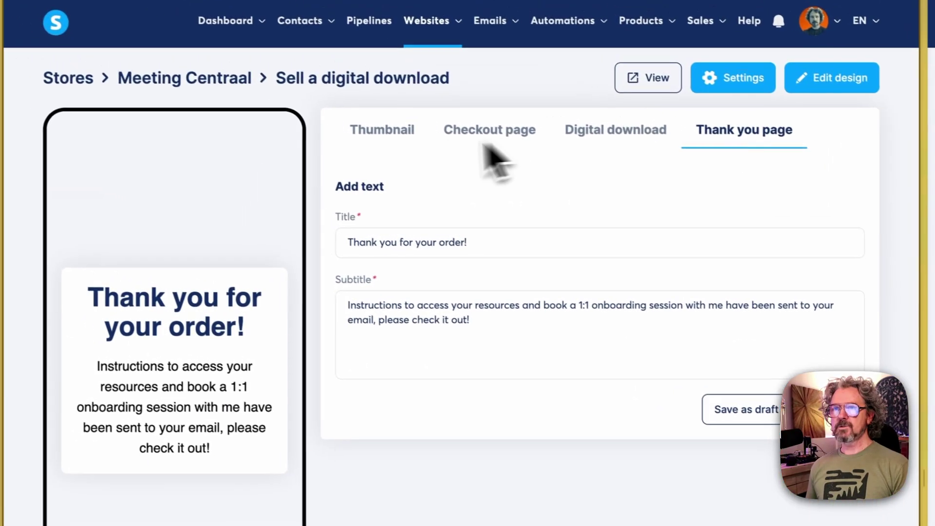
Open the live Meeting Centraal store and reach its checkout with Credit cards (Stripe) selected
left_click(210, 85)
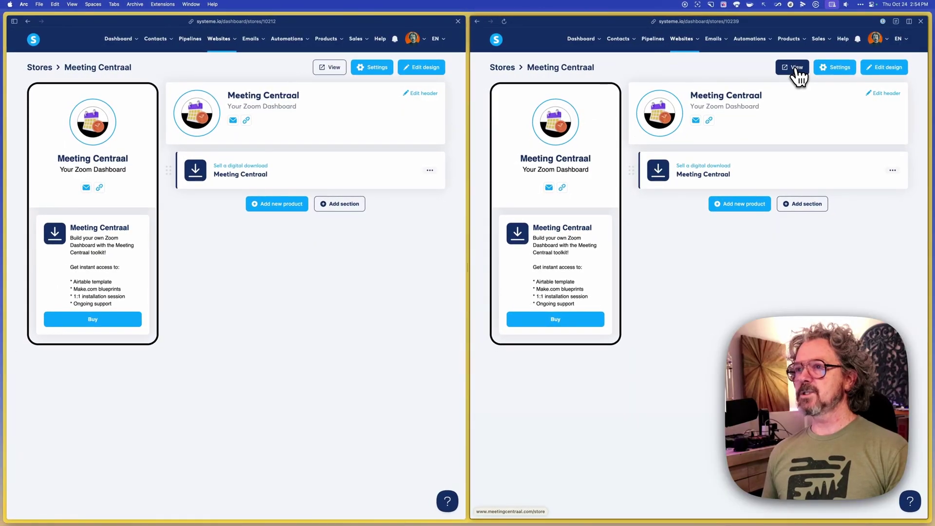
left_click(798, 71)
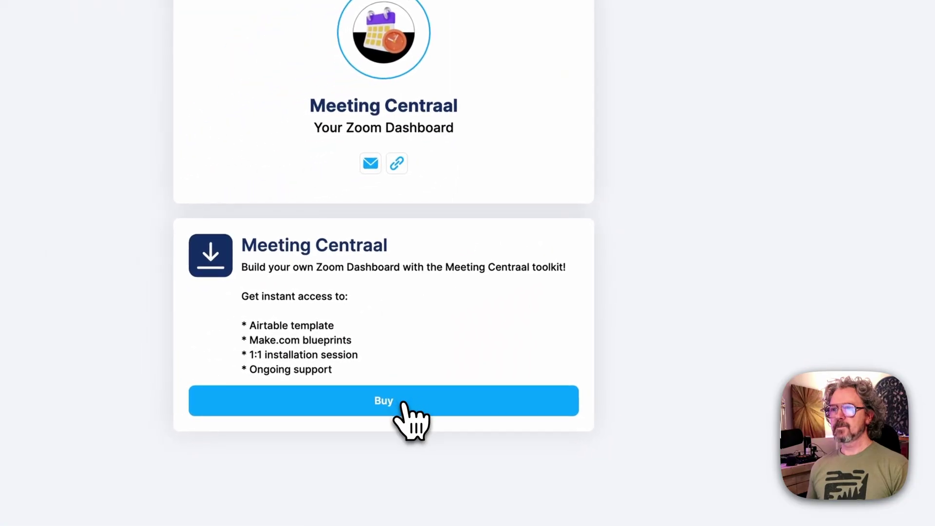
left_click(390, 402)
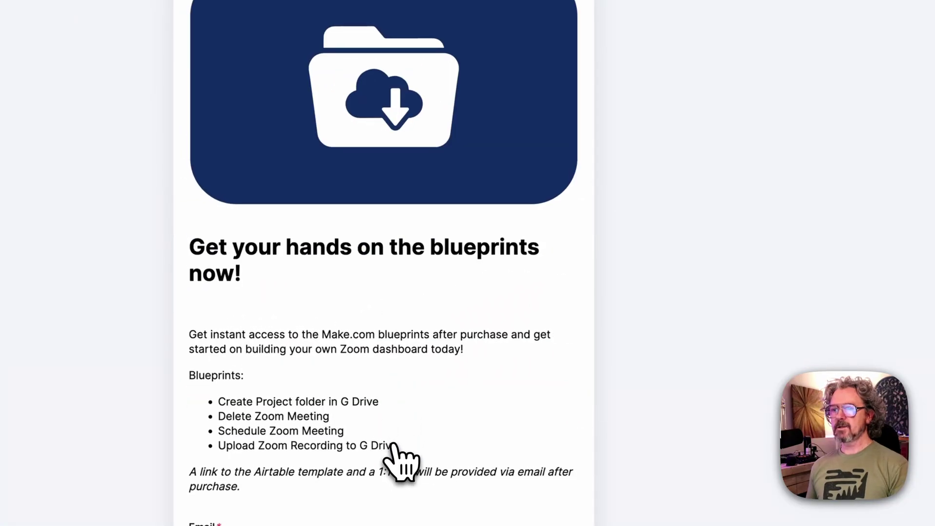
left_click(409, 402)
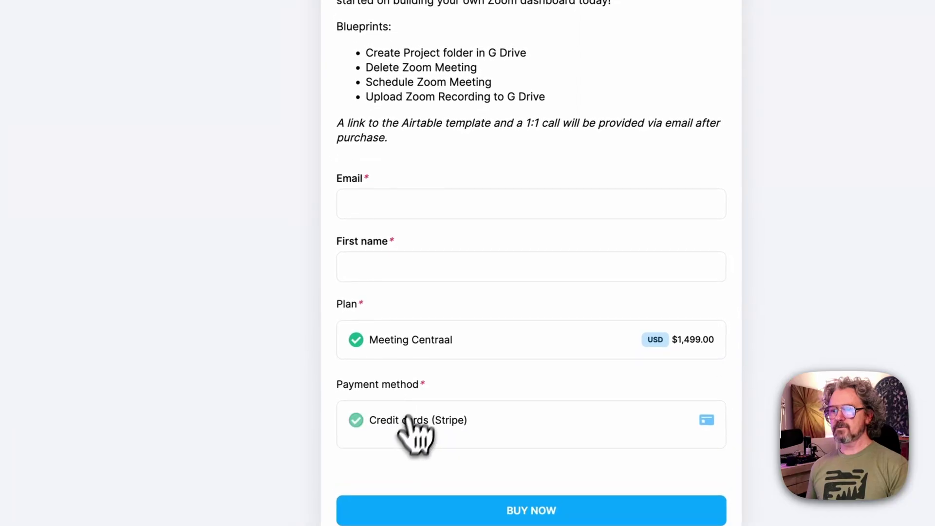